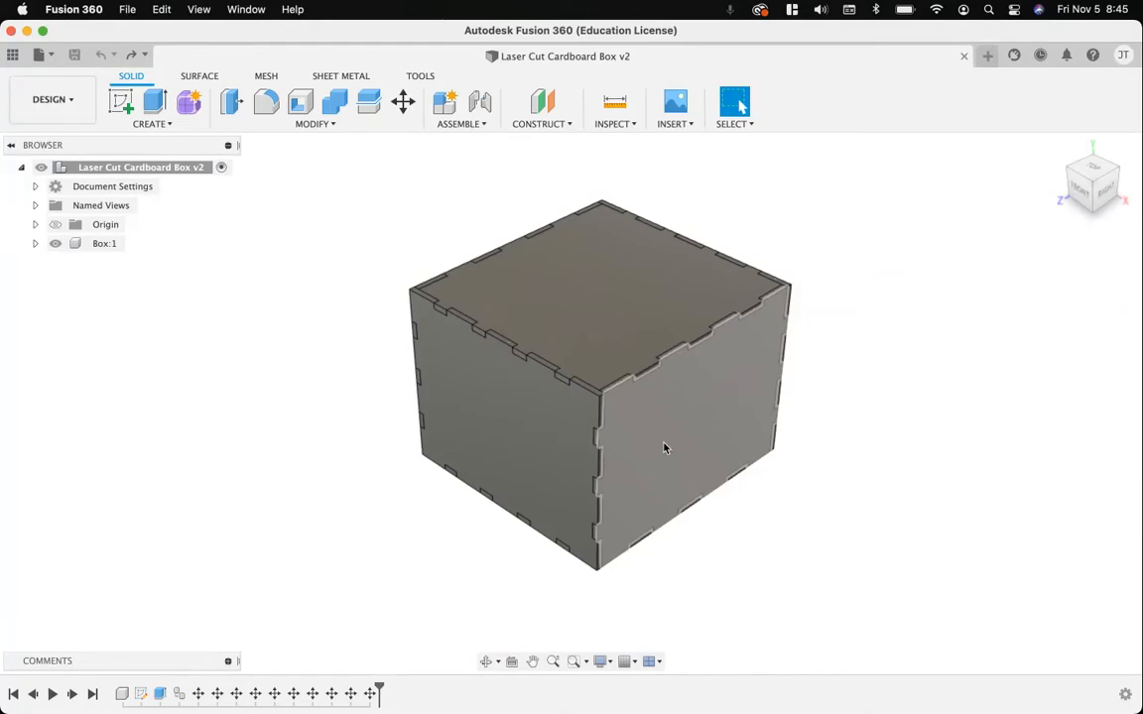
# - Switch to Chrome and save the first Steelers logo image result to the Desktop as "steelers", closing the empty tab first
pyautogui.hotkey('ctrl', 'Right')
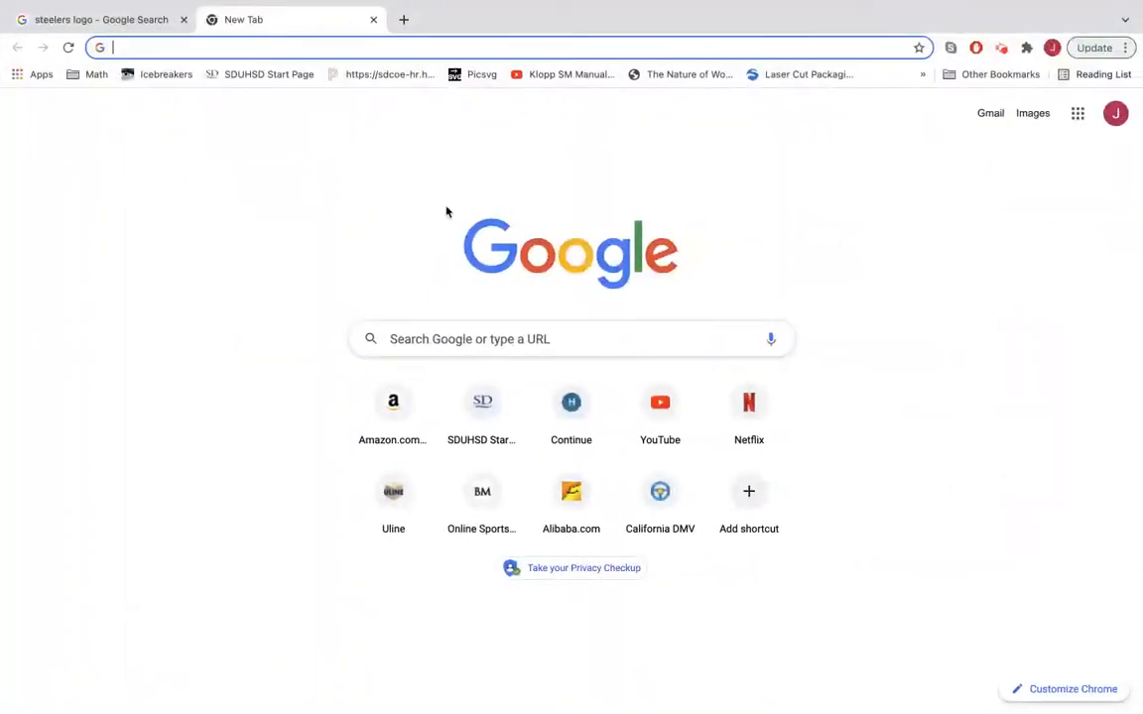
pyautogui.click(374, 19)
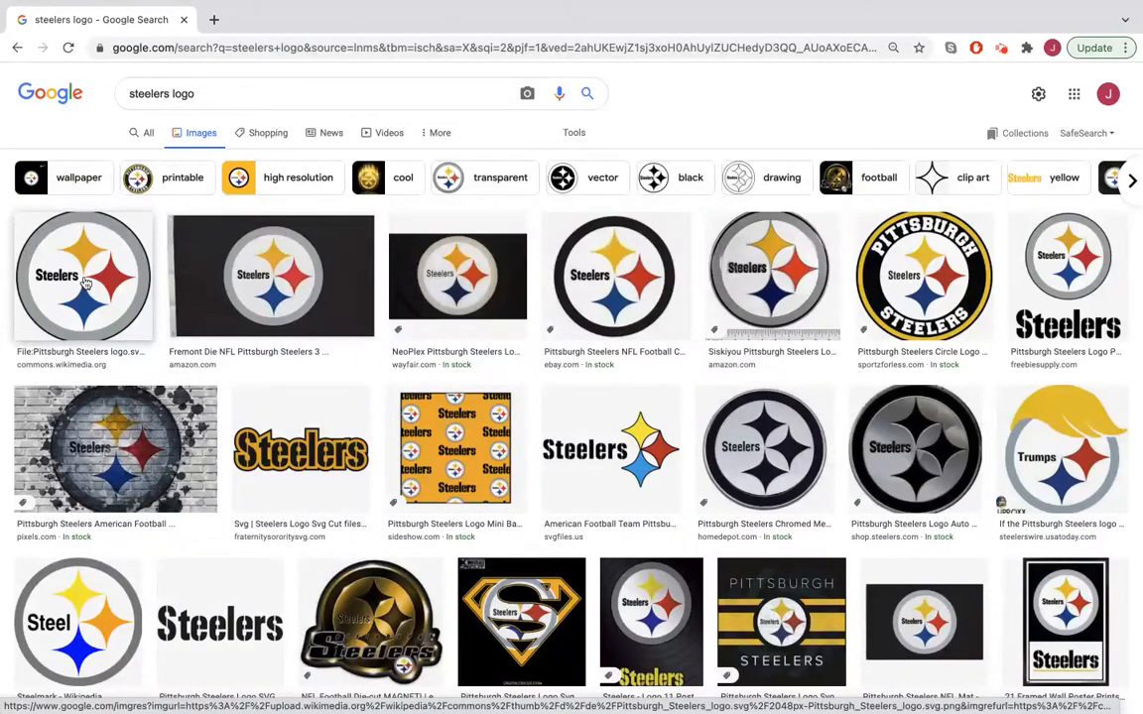
pyautogui.rightClick(86, 284)
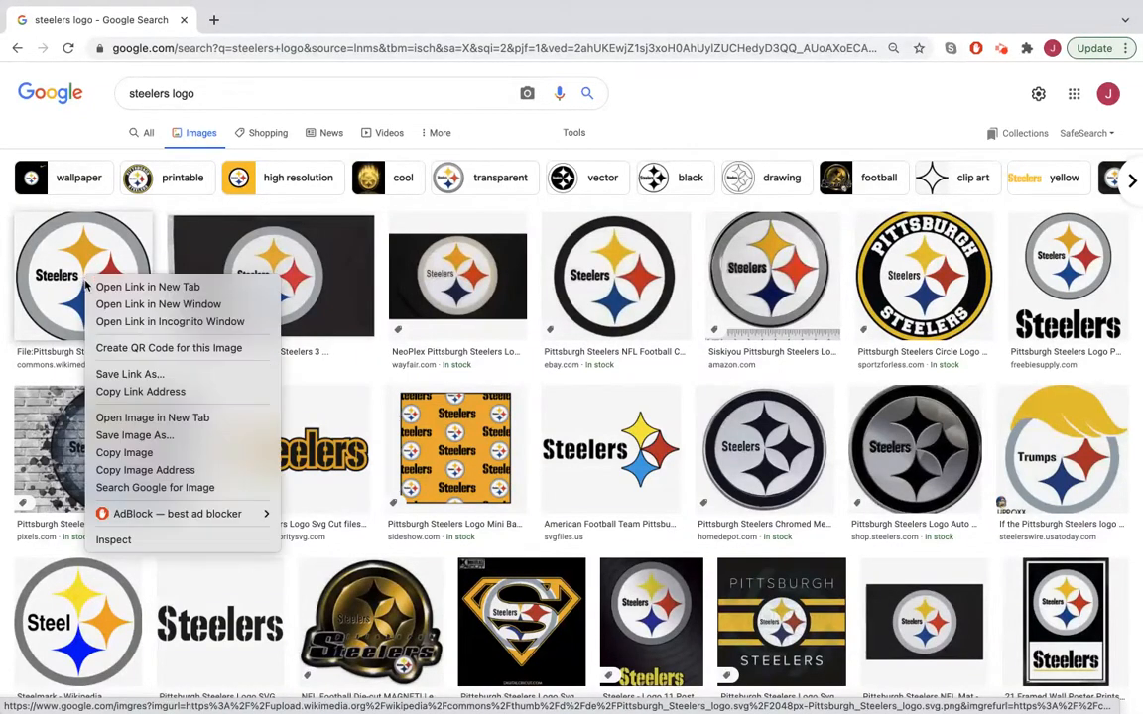
pyautogui.click(129, 435)
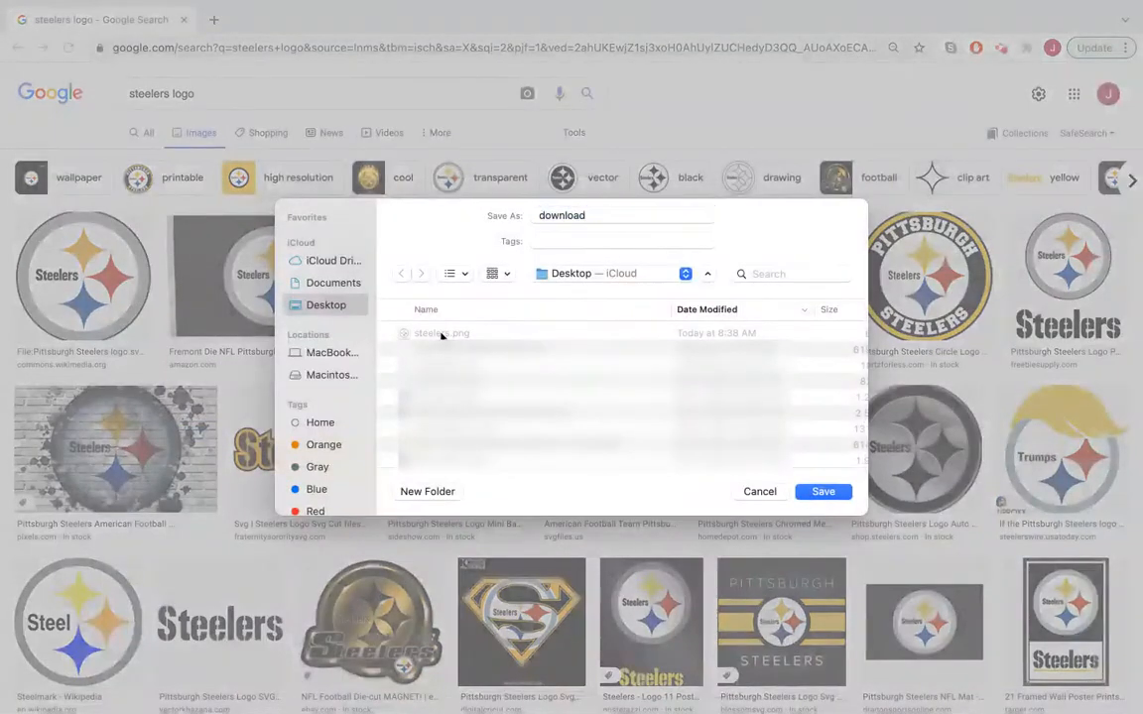
pyautogui.write('steelers')
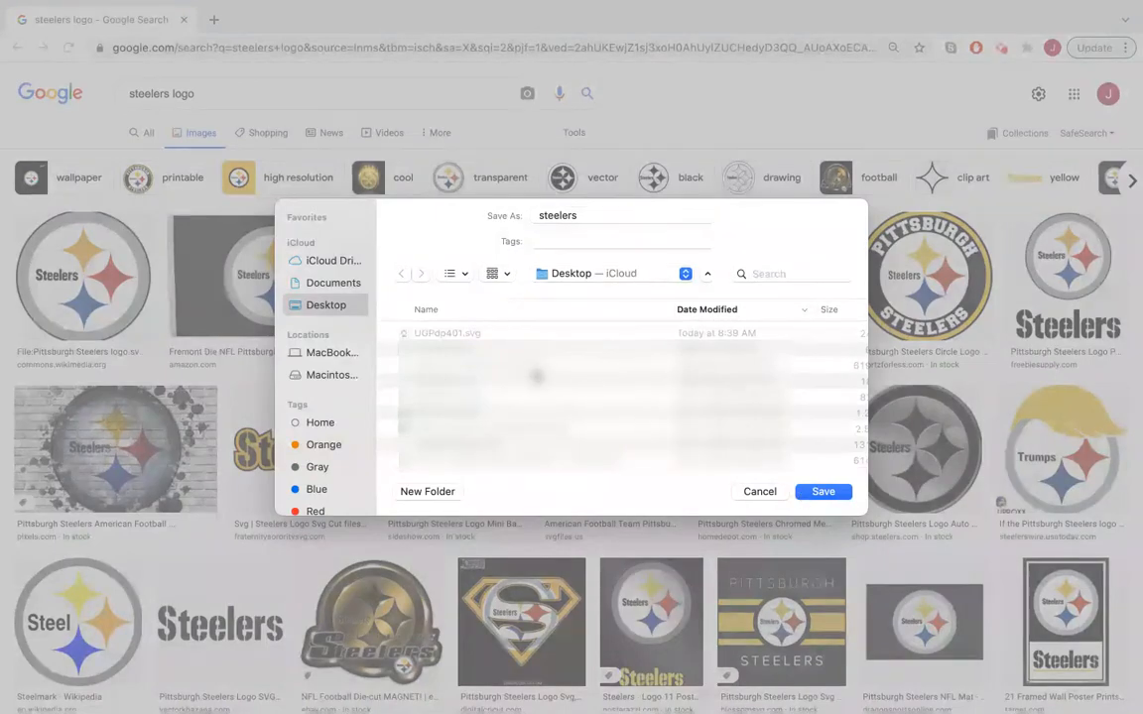
pyautogui.click(821, 491)
pyautogui.click(625, 437)
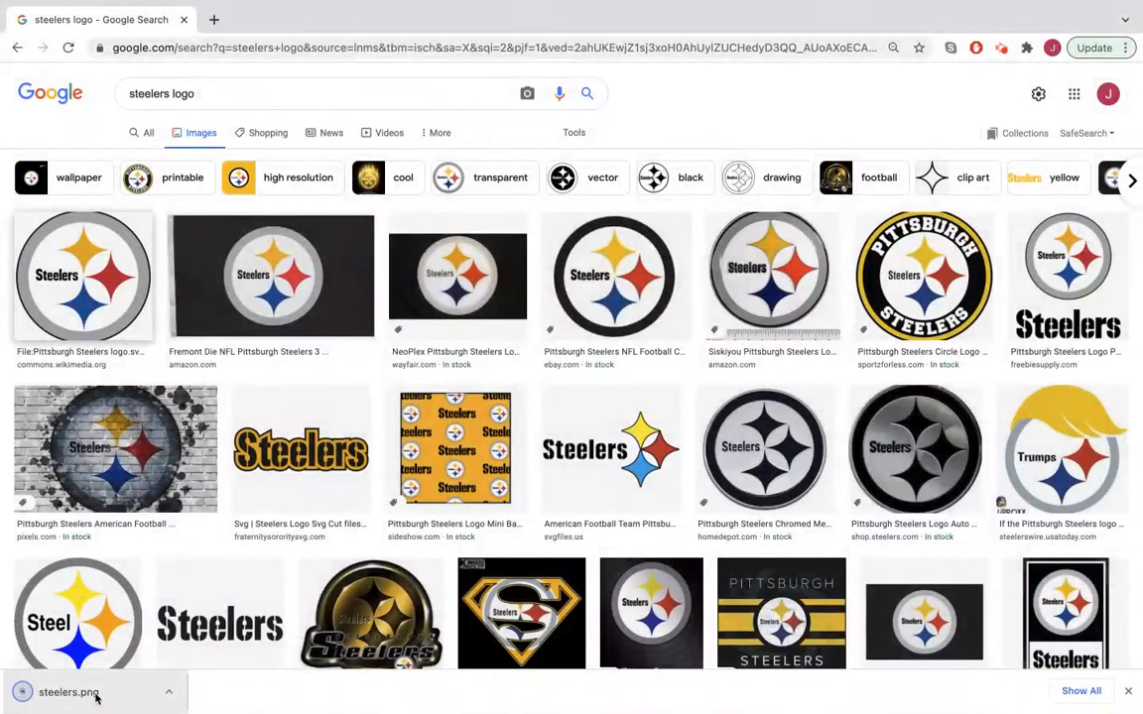
# - Open the picsvg.com converter in a new browser tab
pyautogui.click(214, 20)
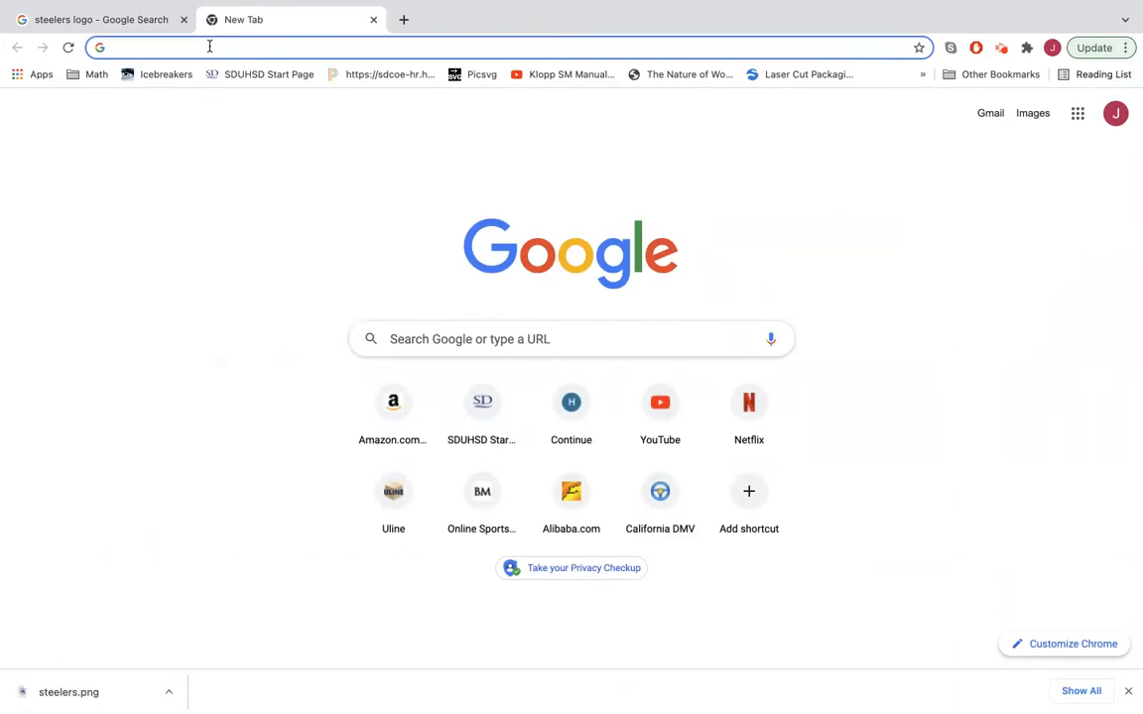
pyautogui.click(148, 20)
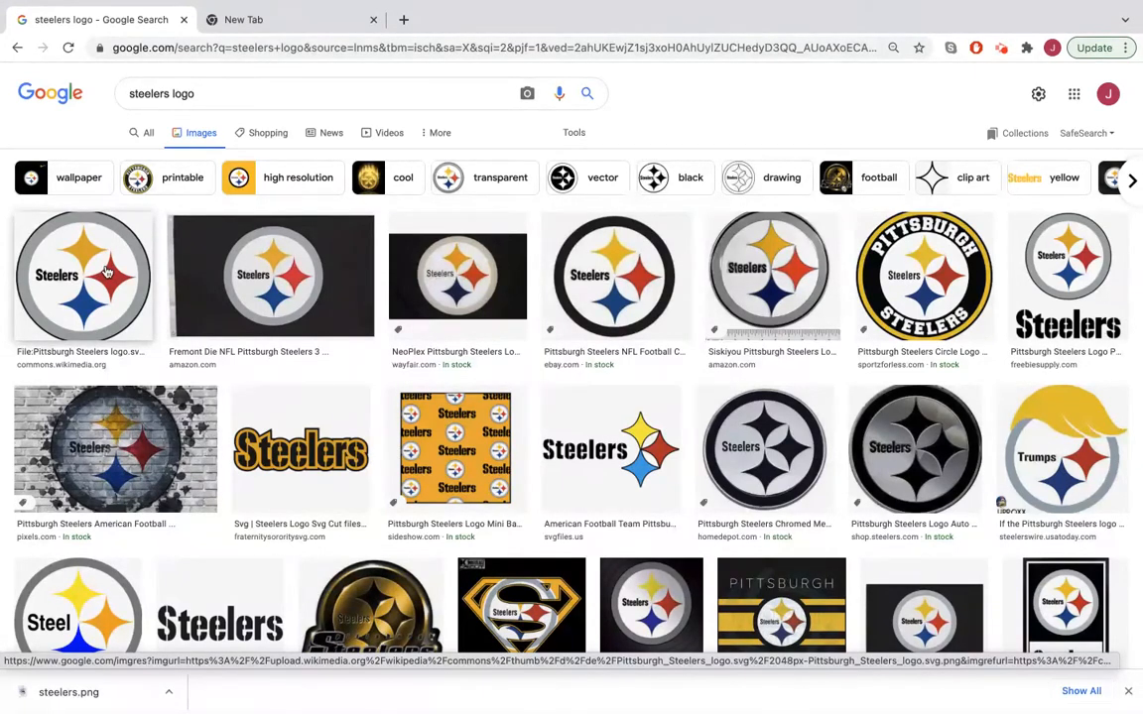
pyautogui.click(276, 21)
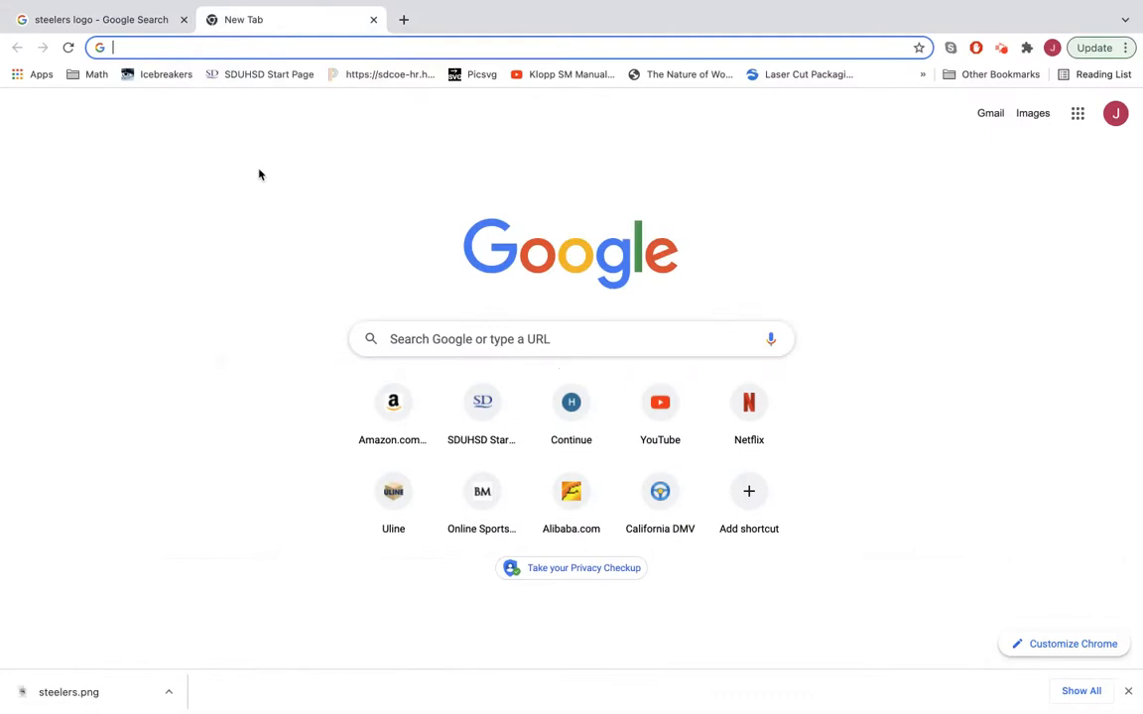
pyautogui.click(262, 47)
pyautogui.write('pic')
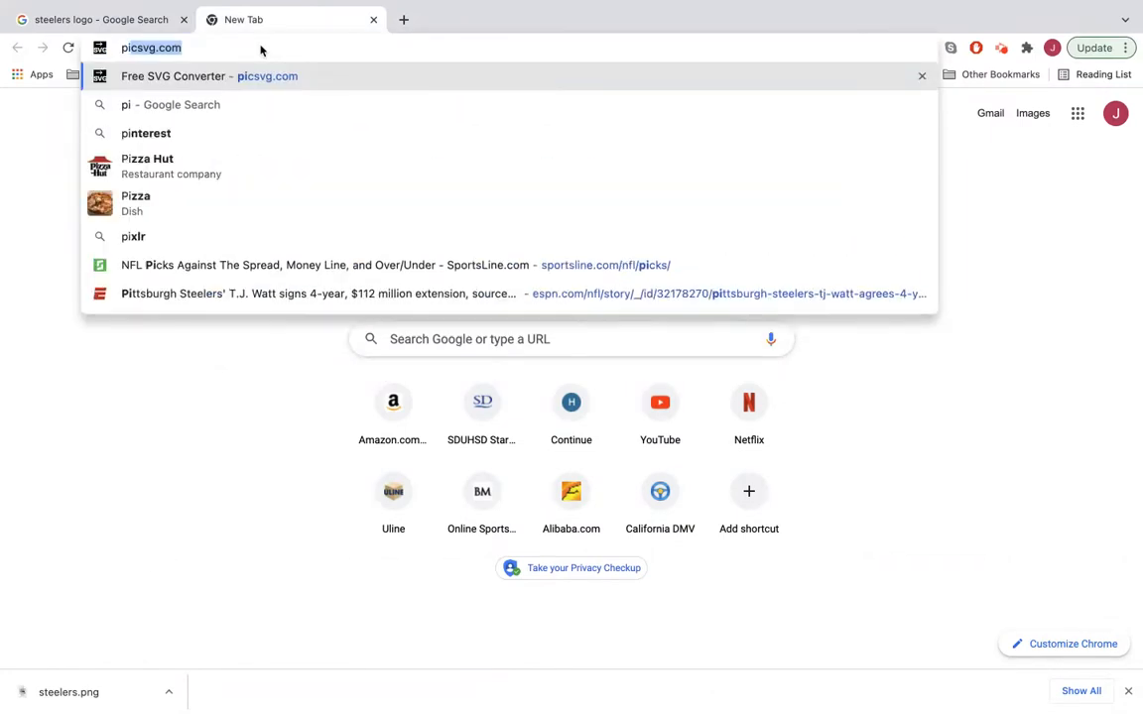
pyautogui.write('svg')
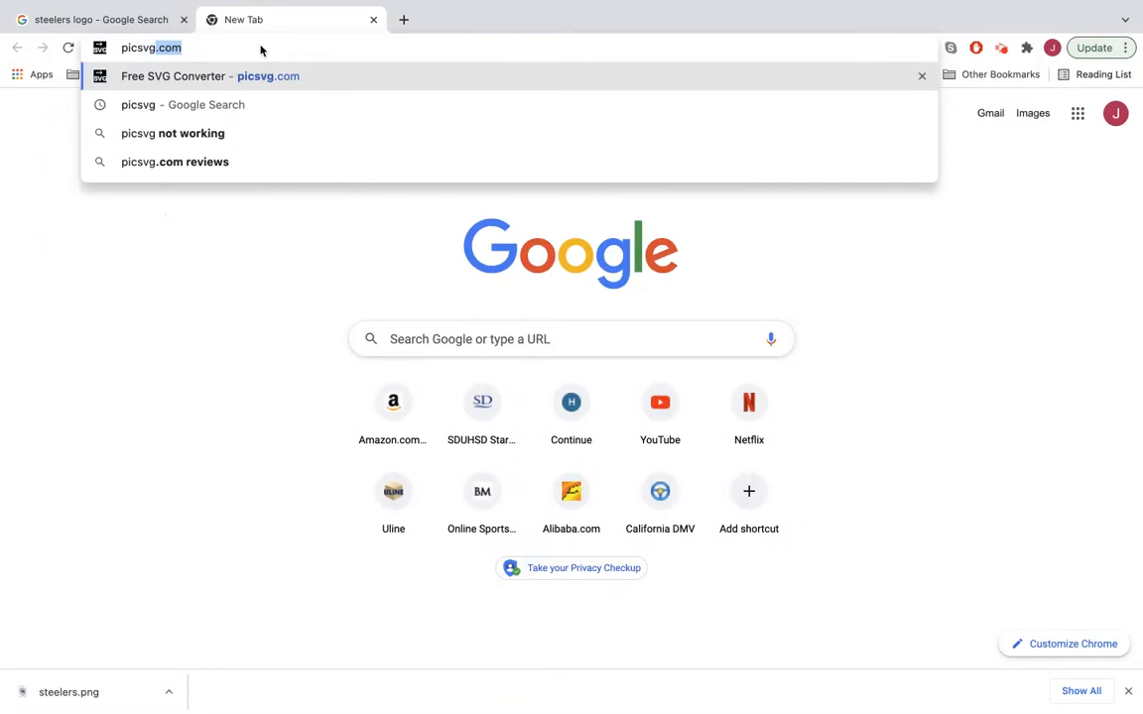
pyautogui.press('Return')
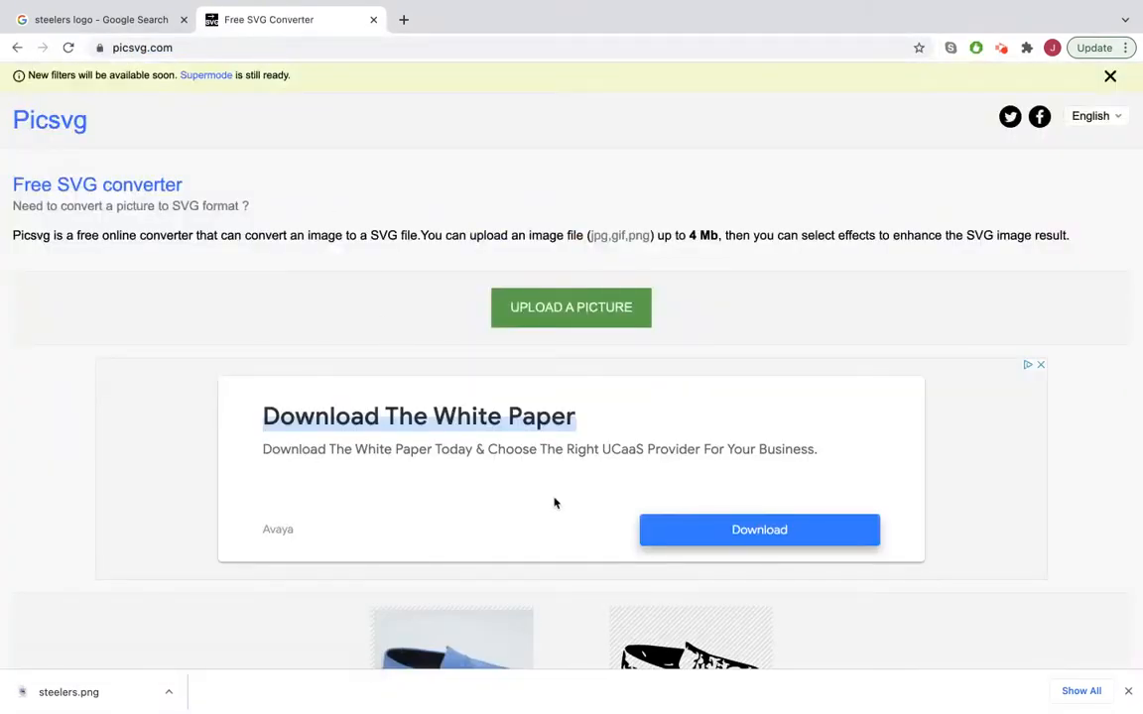
# - Upload steelers.png from the Desktop to the SVG converter
pyautogui.scroll(-3, 553, 502)
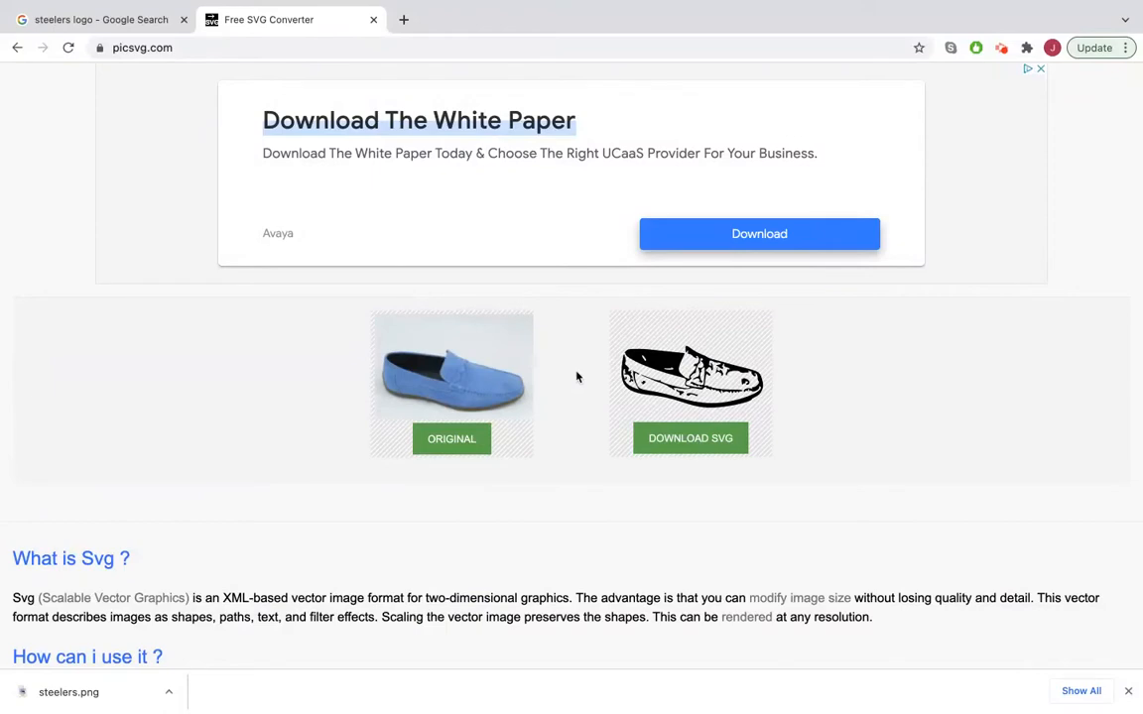
pyautogui.scroll(5, 575, 376)
pyautogui.click(569, 321)
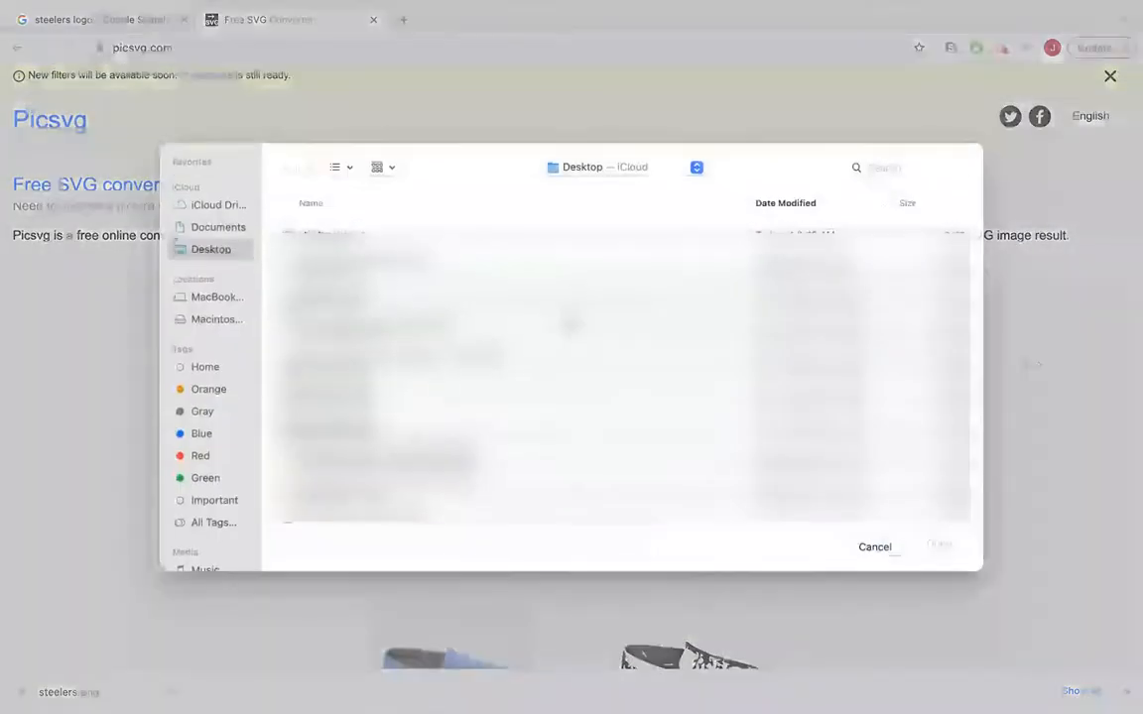
pyautogui.click(338, 227)
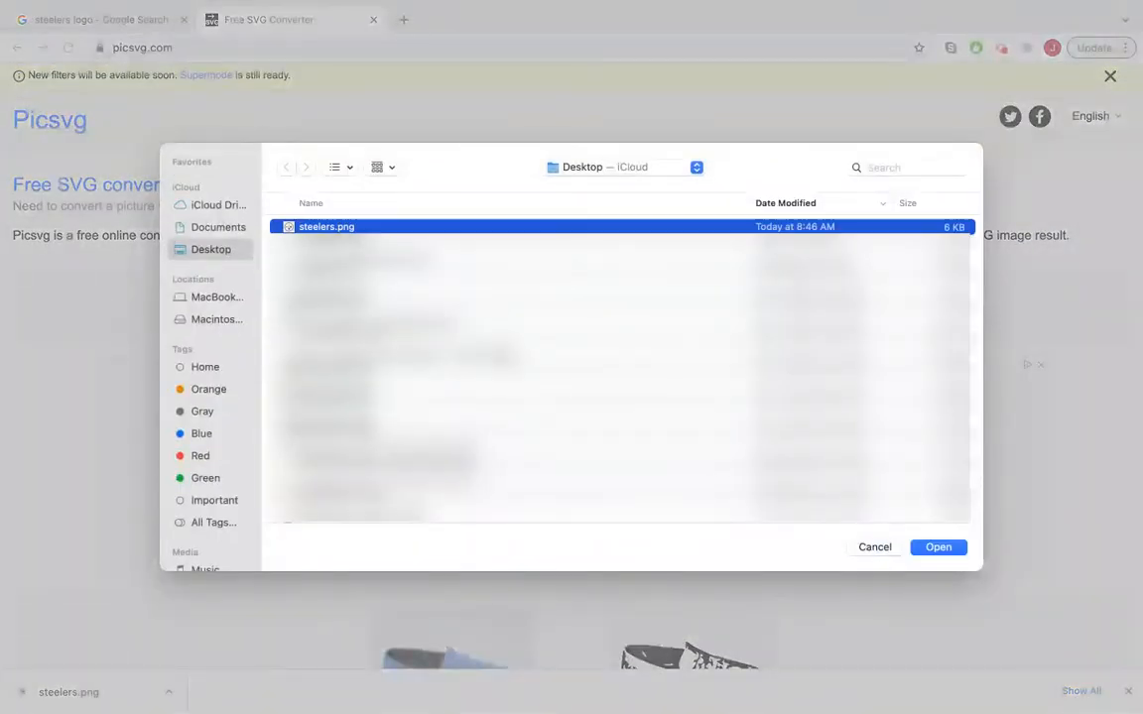
pyautogui.click(938, 548)
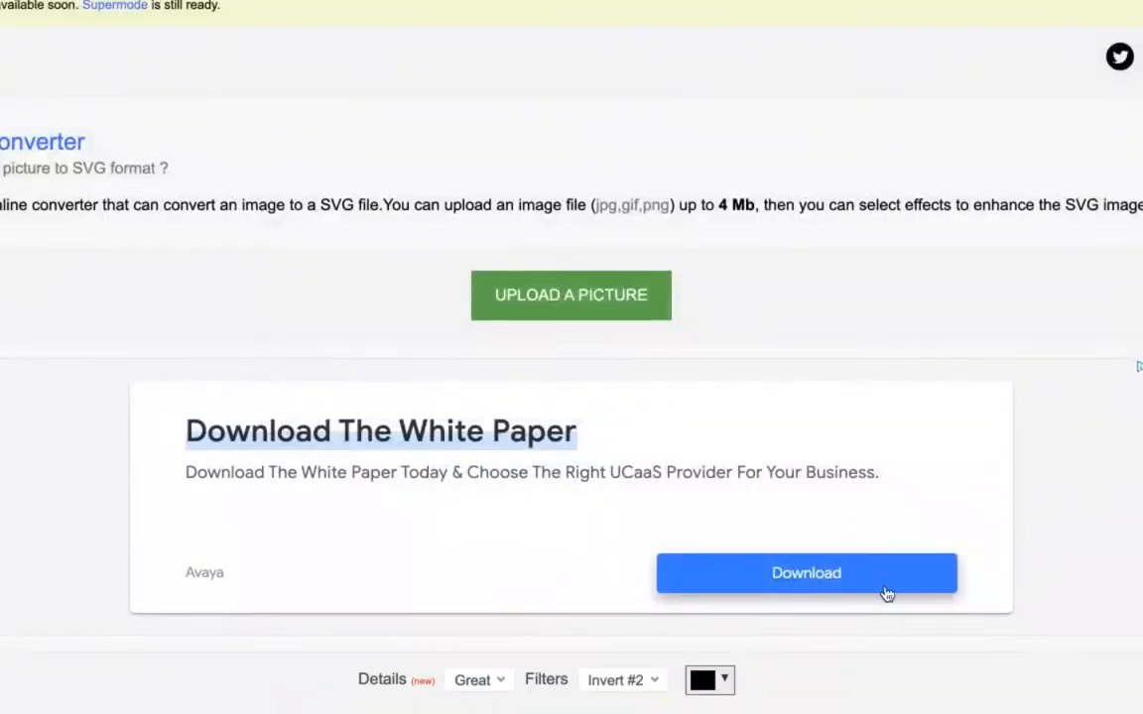
# - Set the conversion filter for the Steelers logo to Invert #3
pyautogui.scroll(-3, 954, 576)
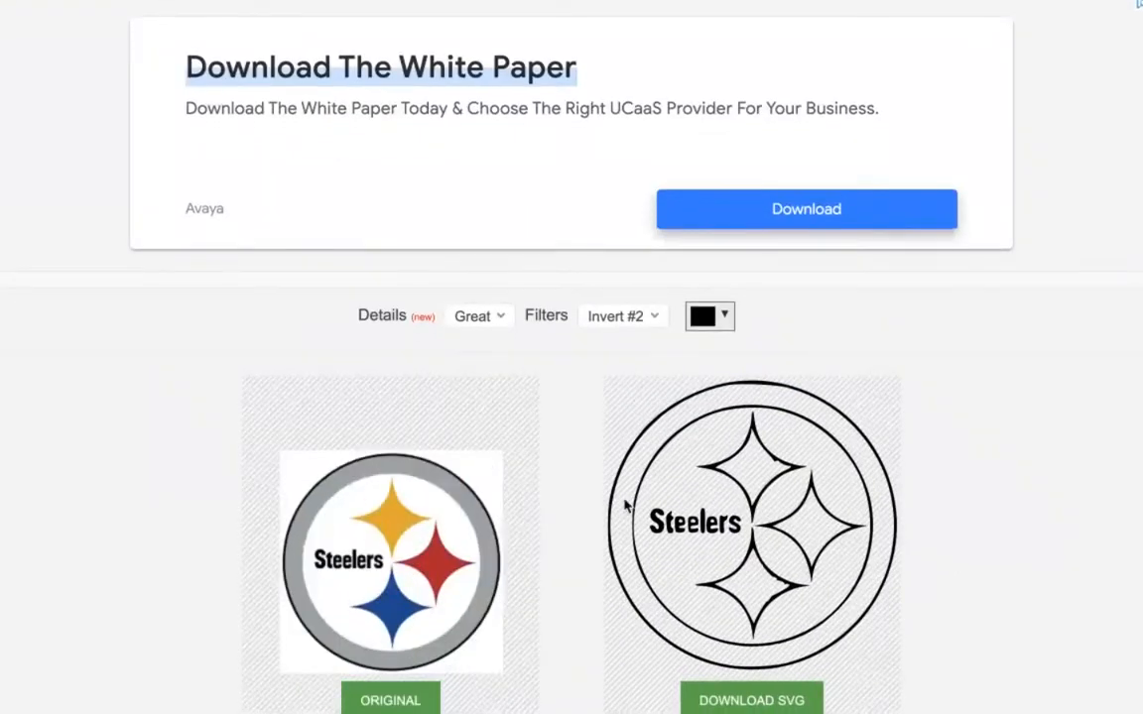
pyautogui.scroll(-2, 837, 448)
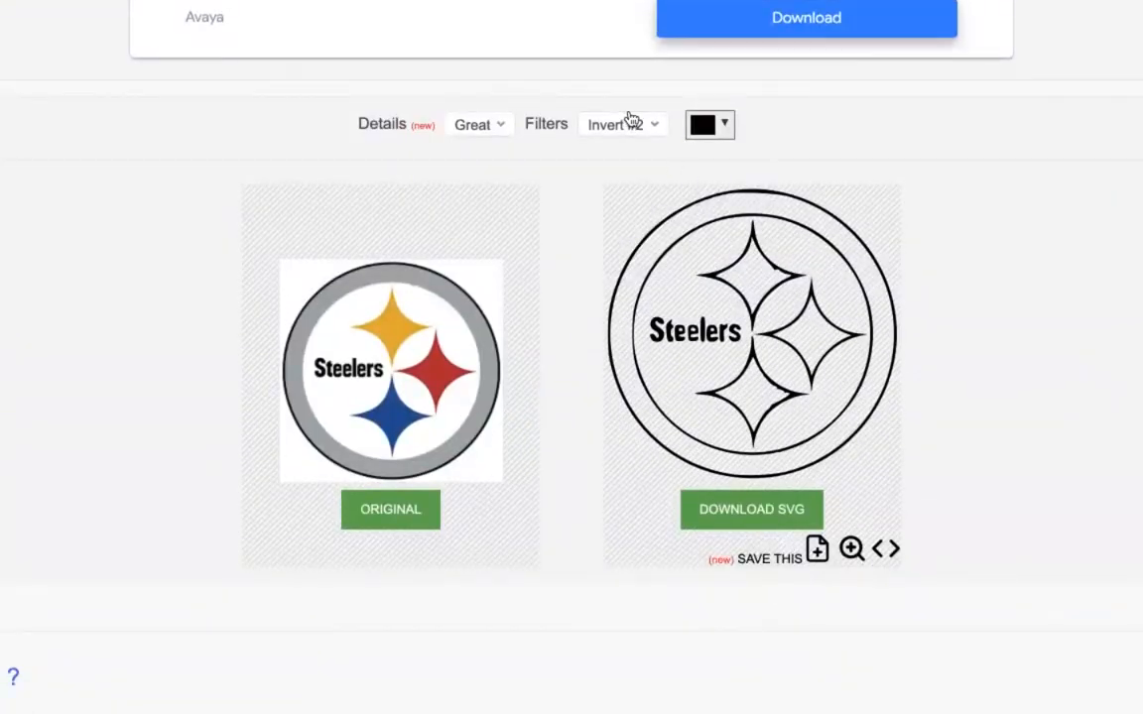
pyautogui.click(650, 125)
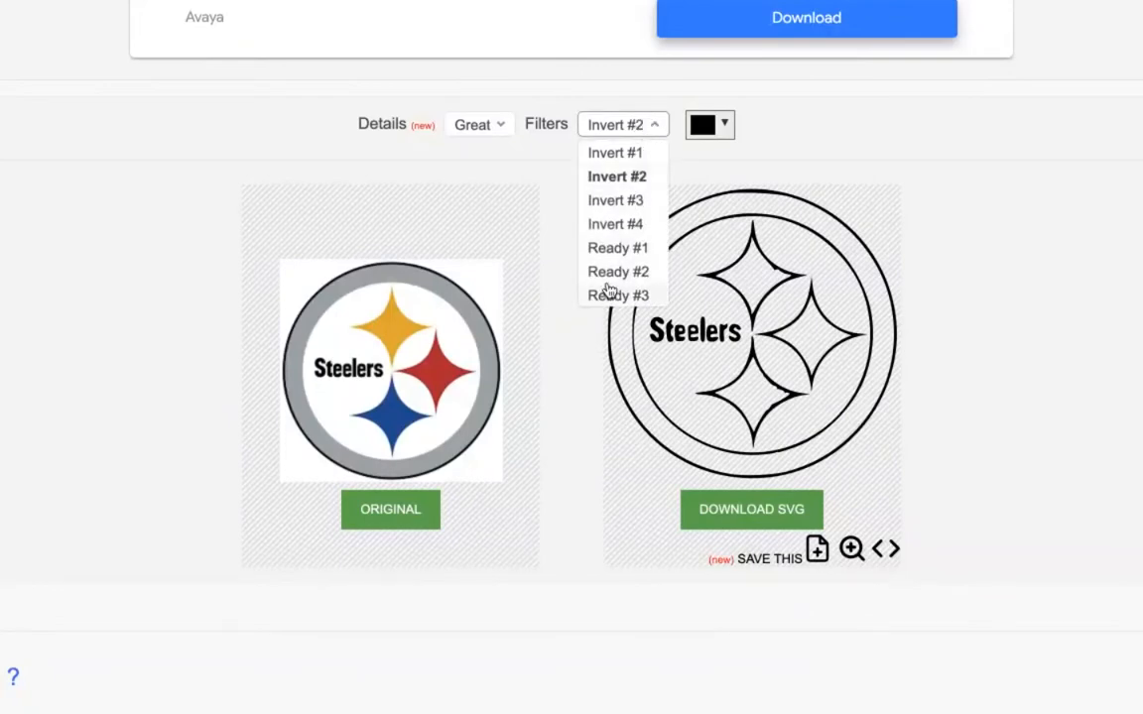
pyautogui.click(625, 200)
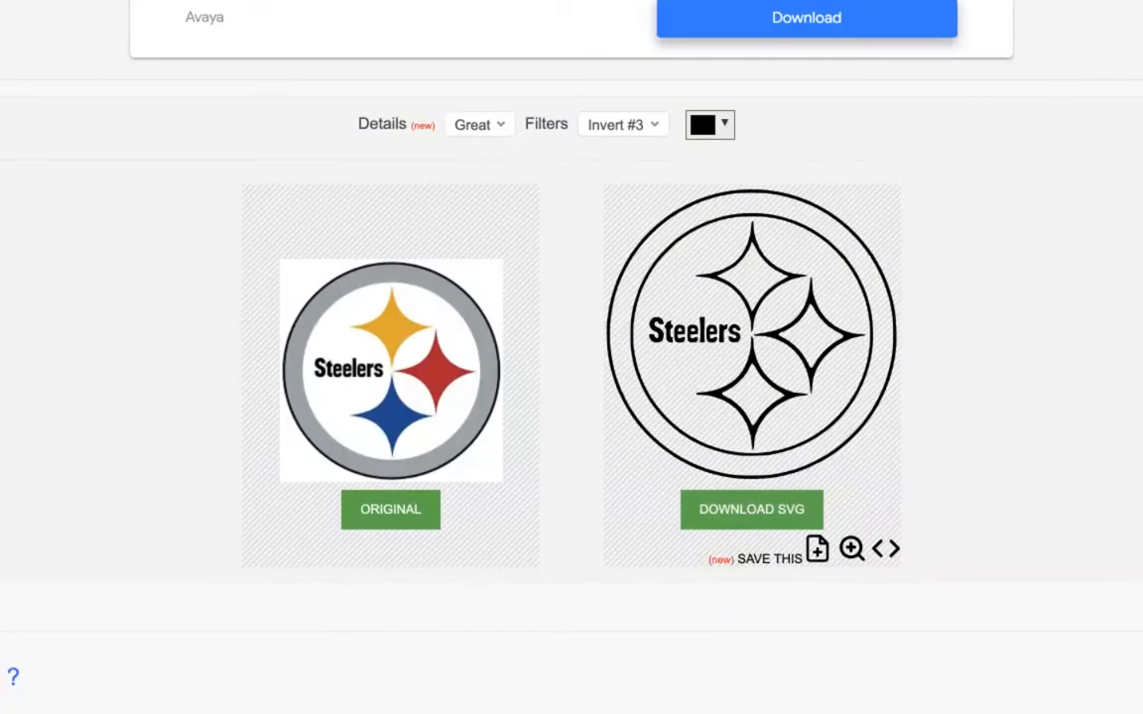
# - Reveal the downloaded k3Yqps01.svg in Finder and move it from Downloads to the Desktop
pyautogui.rightClick(70, 711)
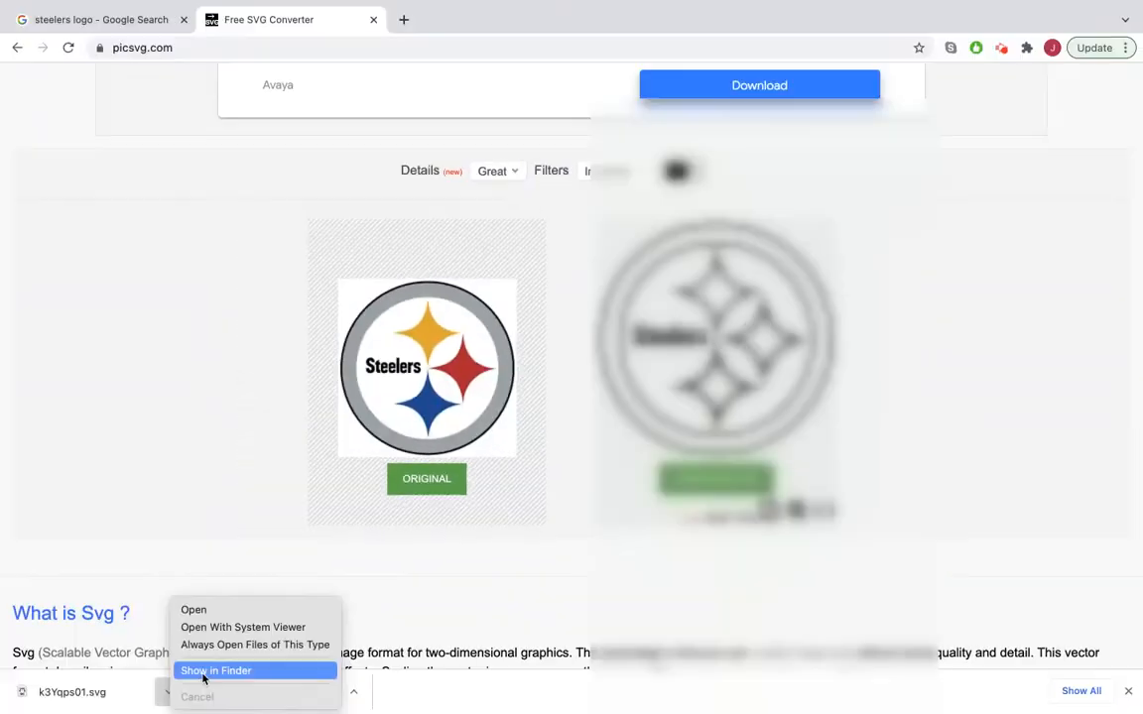
pyautogui.click(112, 713)
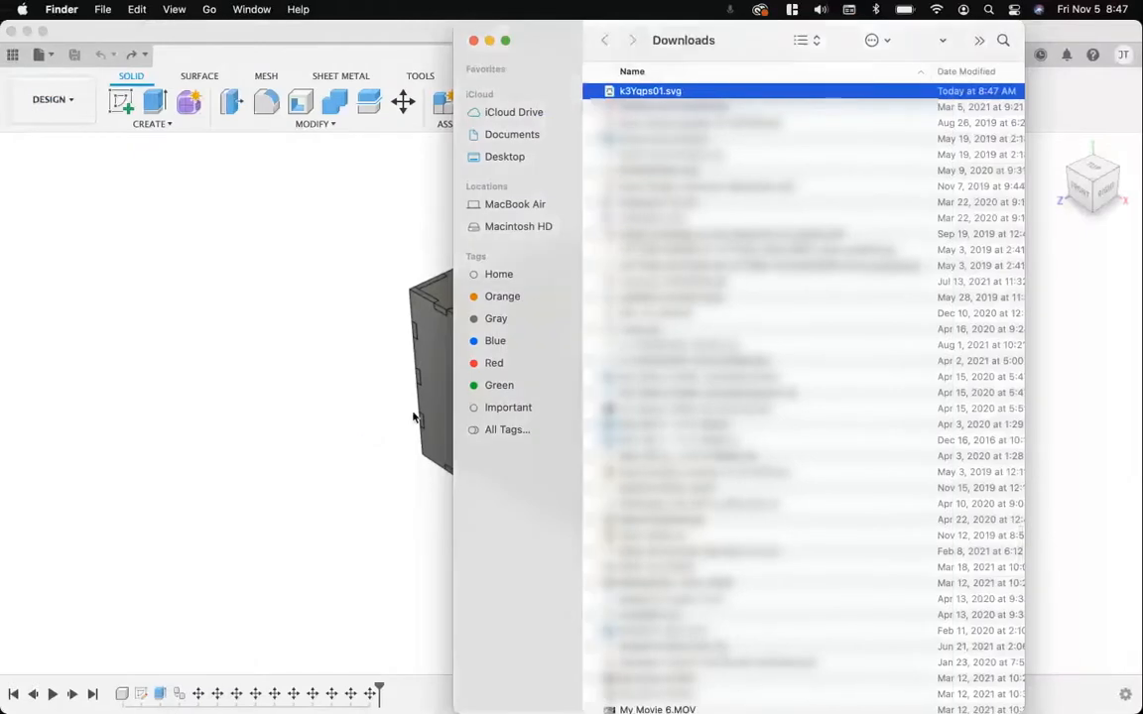
pyautogui.moveTo(592, 89); pyautogui.dragTo(500, 157)
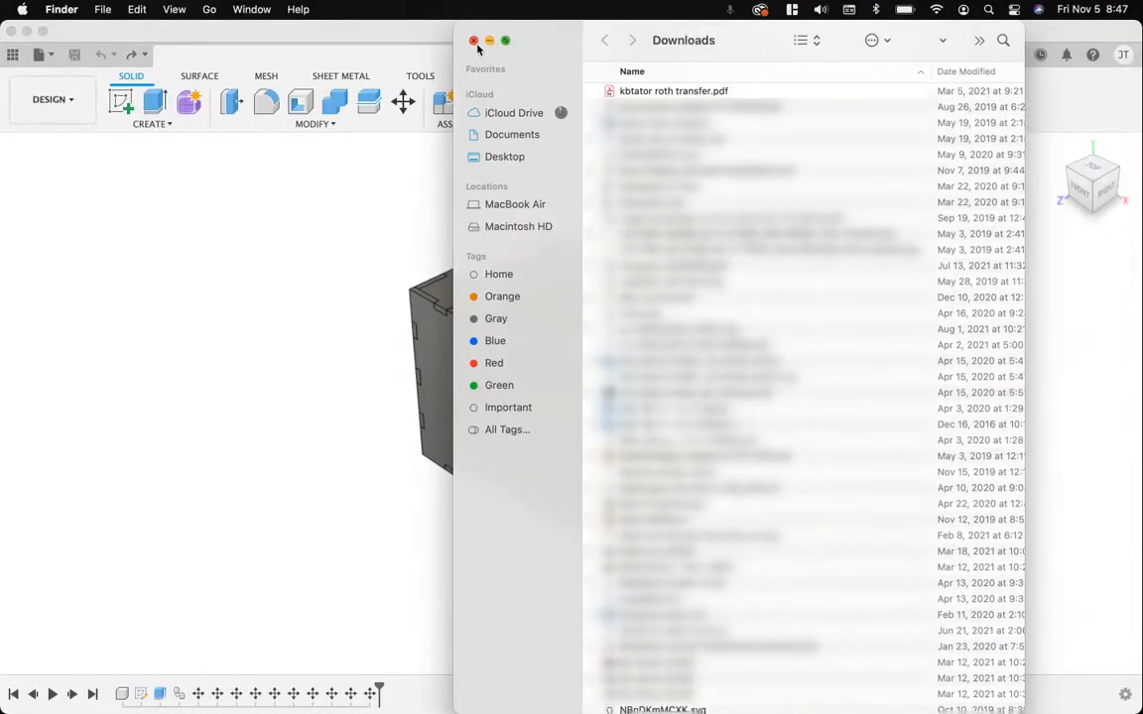
pyautogui.click(473, 40)
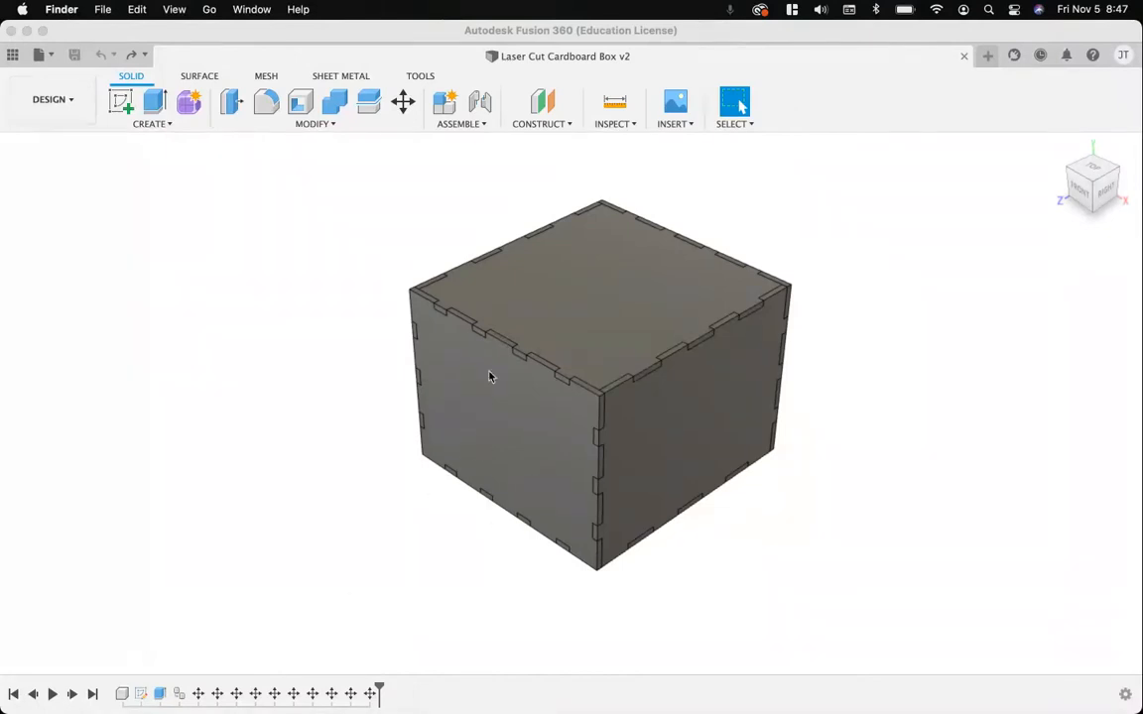
# - Edit the box panel sketch in Fusion 360 and insert k3Yqps01.svg from the Desktop into it
pyautogui.click(315, 394)
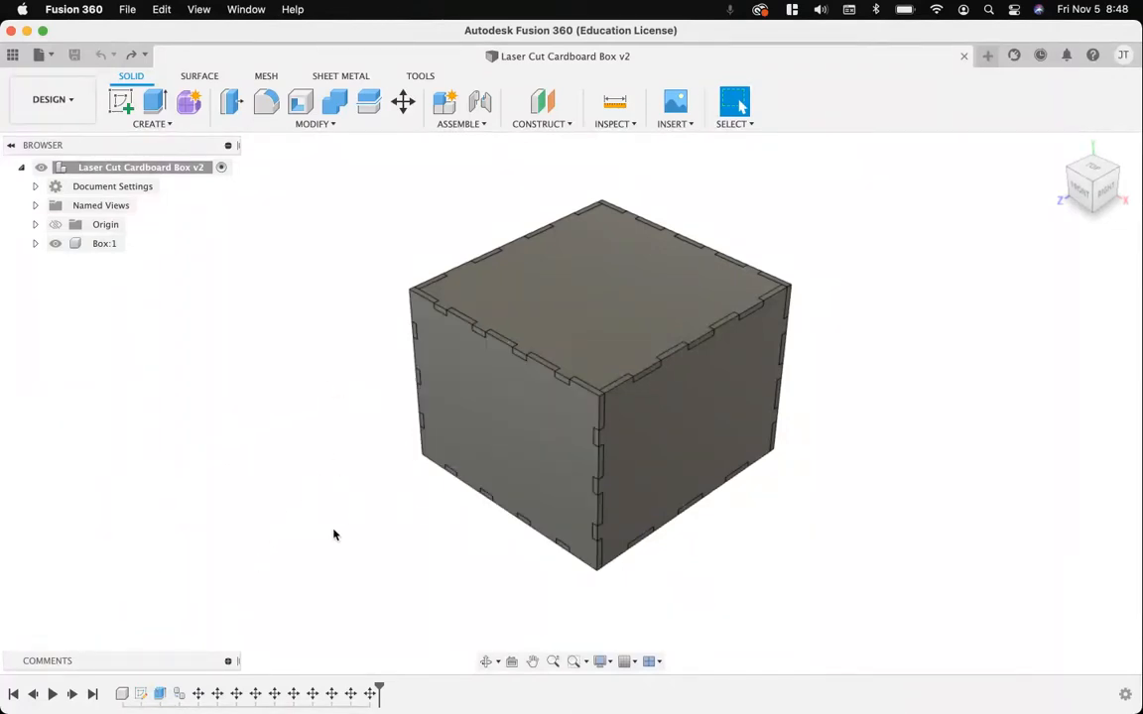
pyautogui.doubleClick(140, 693)
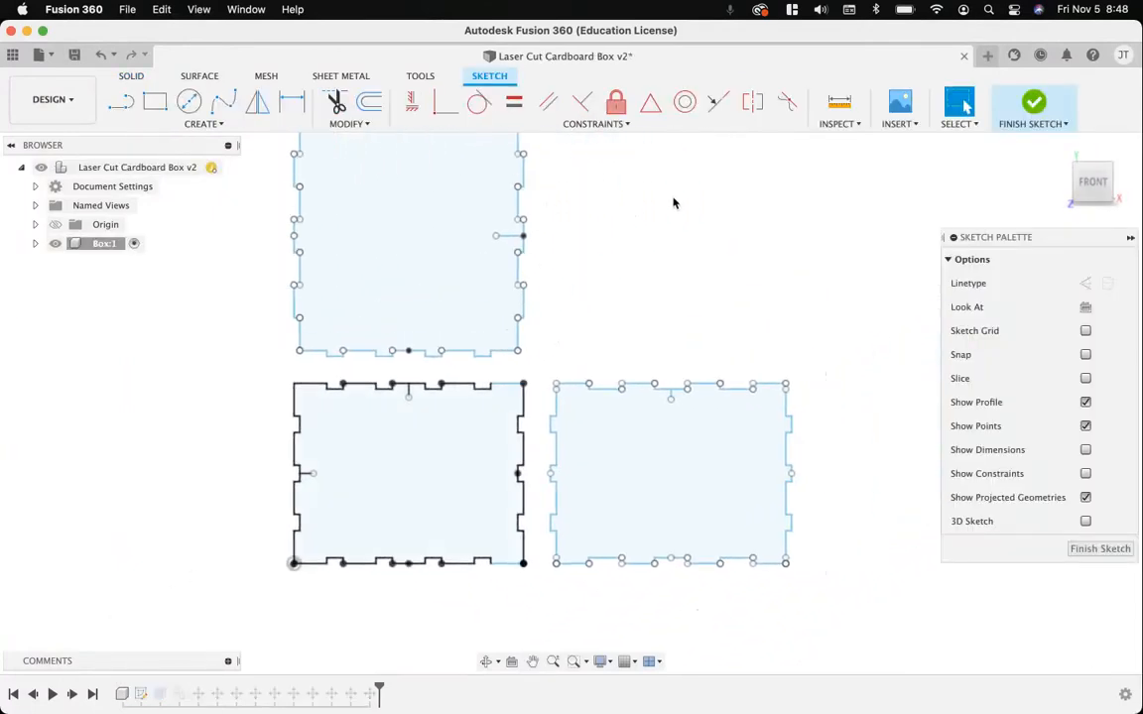
pyautogui.click(899, 124)
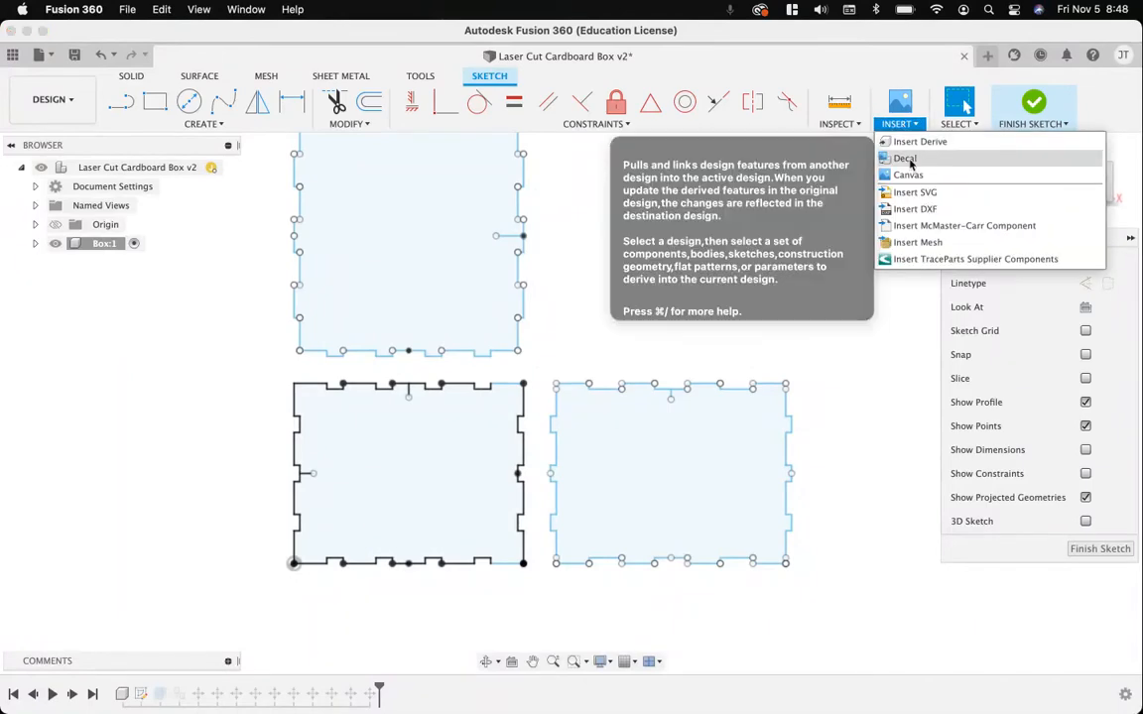
pyautogui.click(913, 191)
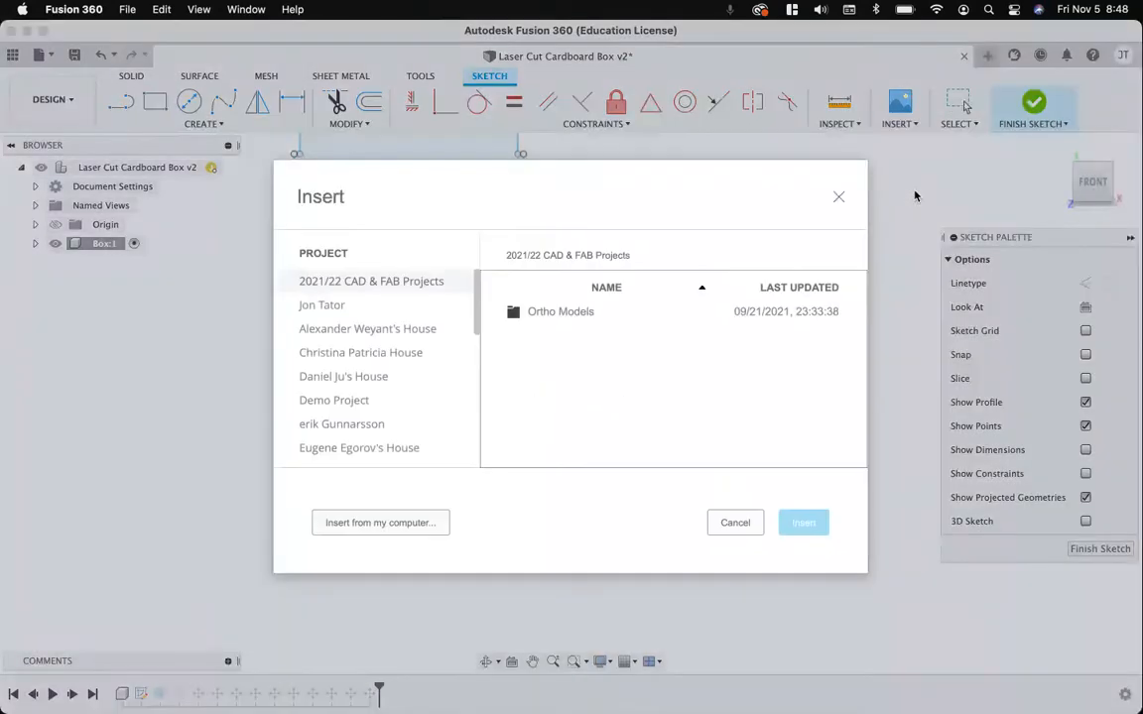
pyautogui.click(377, 524)
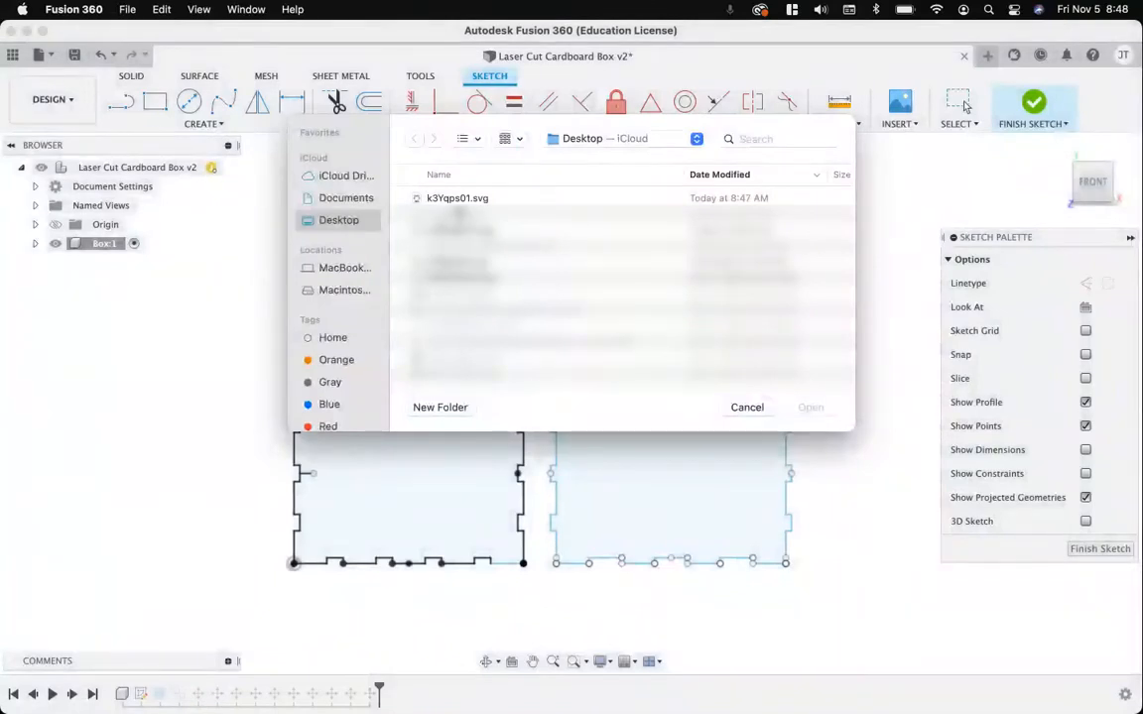
pyautogui.click(457, 198)
pyautogui.click(811, 407)
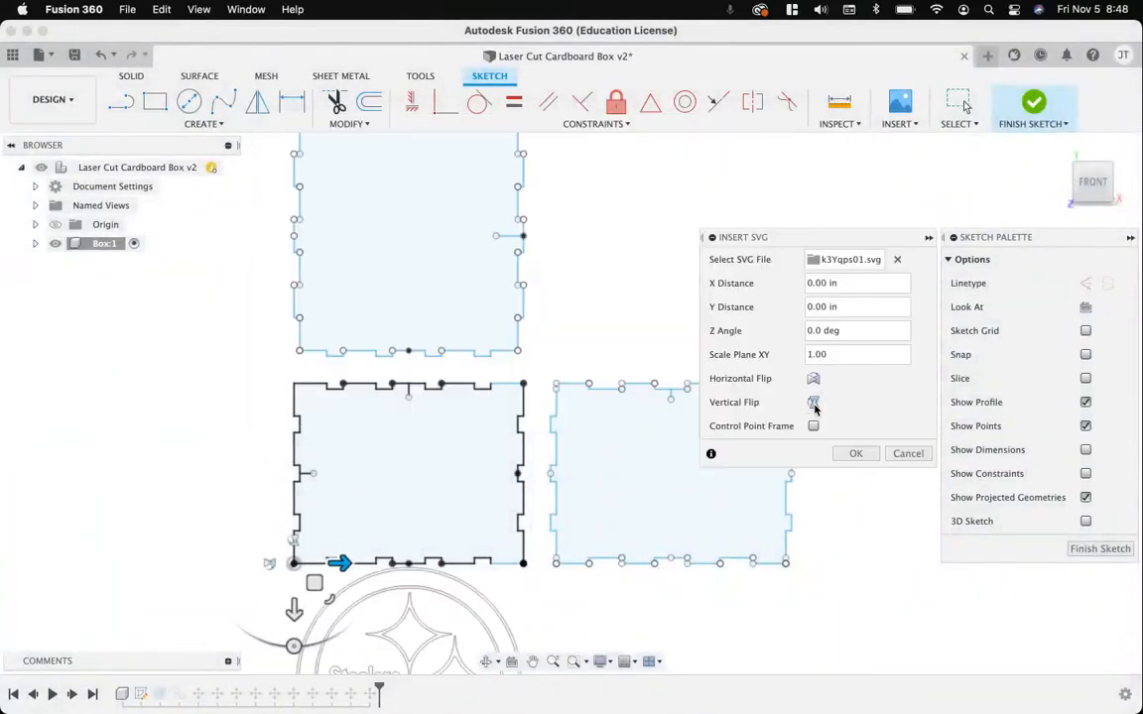
# - Place the SVG logo inside the sketch's lower-left panel at X 0.264 in and Y 0.234 in, then confirm the insertion
pyautogui.scroll(-2, 417, 571)
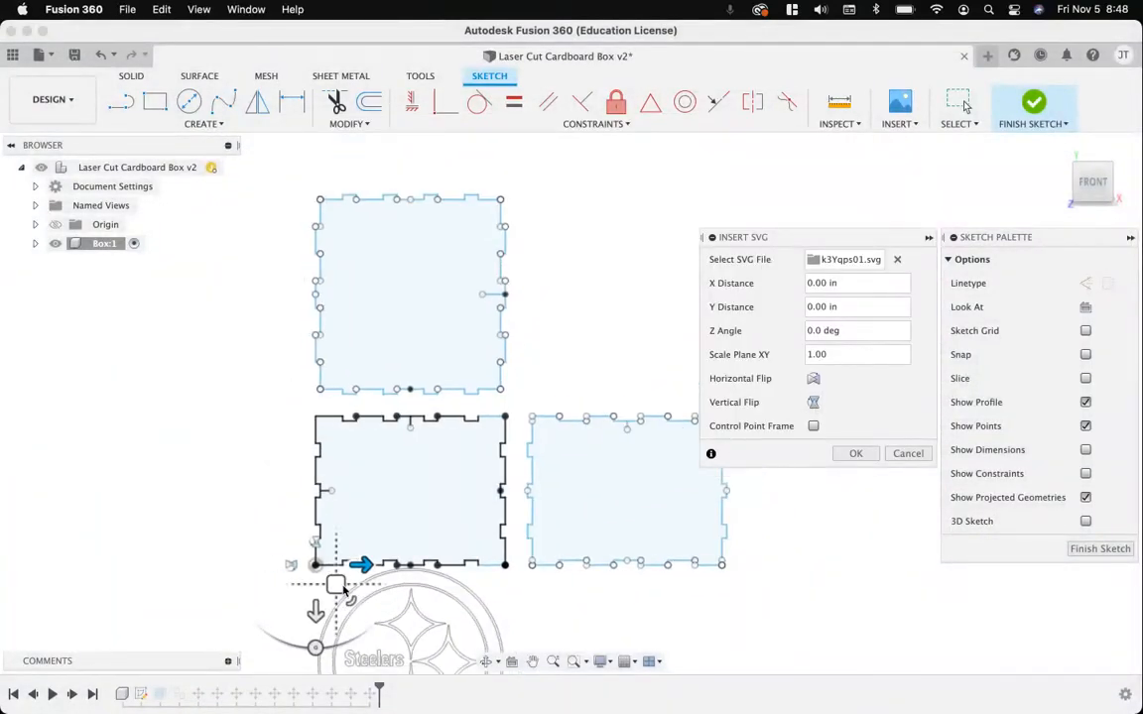
pyautogui.moveTo(311, 533)
pyautogui.mouseDown()
pyautogui.moveTo(348, 531)
pyautogui.moveTo(339, 428)
pyautogui.moveTo(379, 467)
pyautogui.mouseUp()
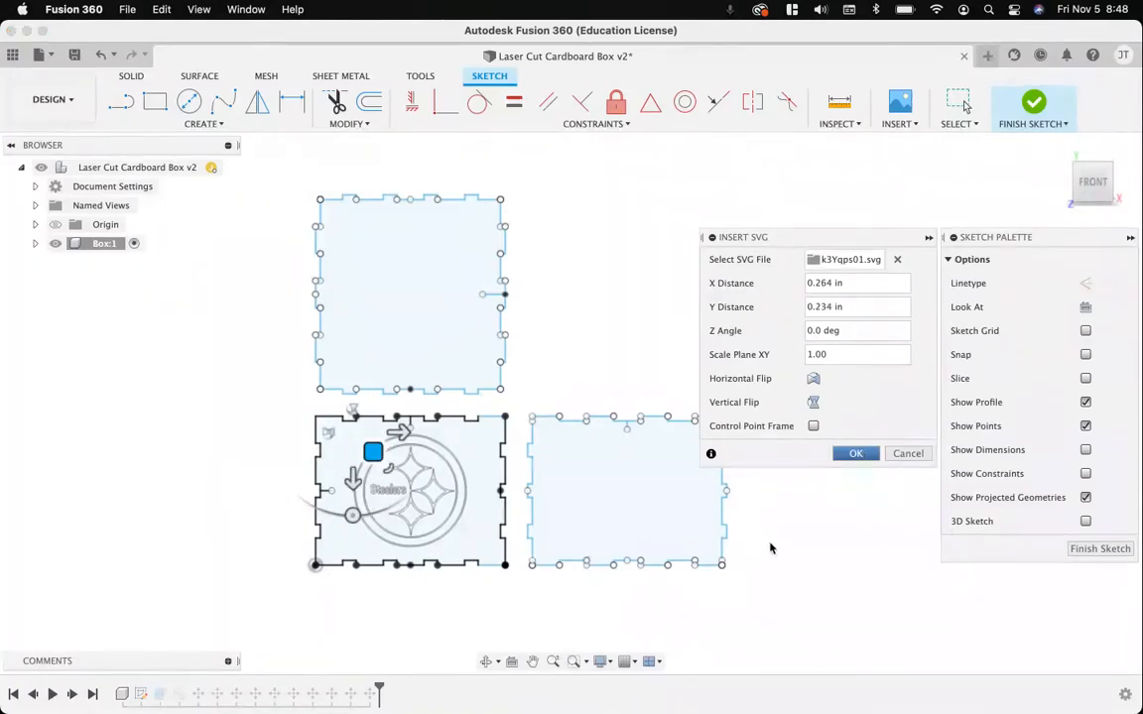
pyautogui.press('Return')
# - Unfix all curves of the inserted Steelers logo in the lower-left box panel
pyautogui.scroll(3, 556, 468)
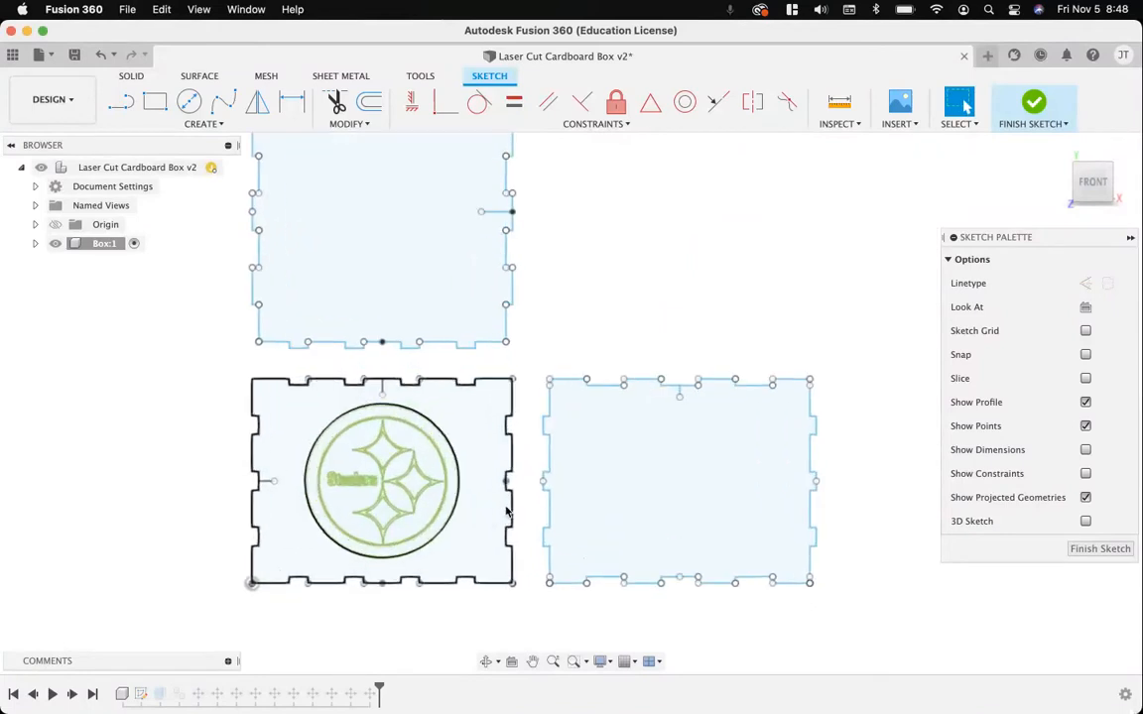
pyautogui.moveTo(555, 469); pyautogui.dragTo(666, 369, button='middle')
pyautogui.scroll(3, 505, 356)
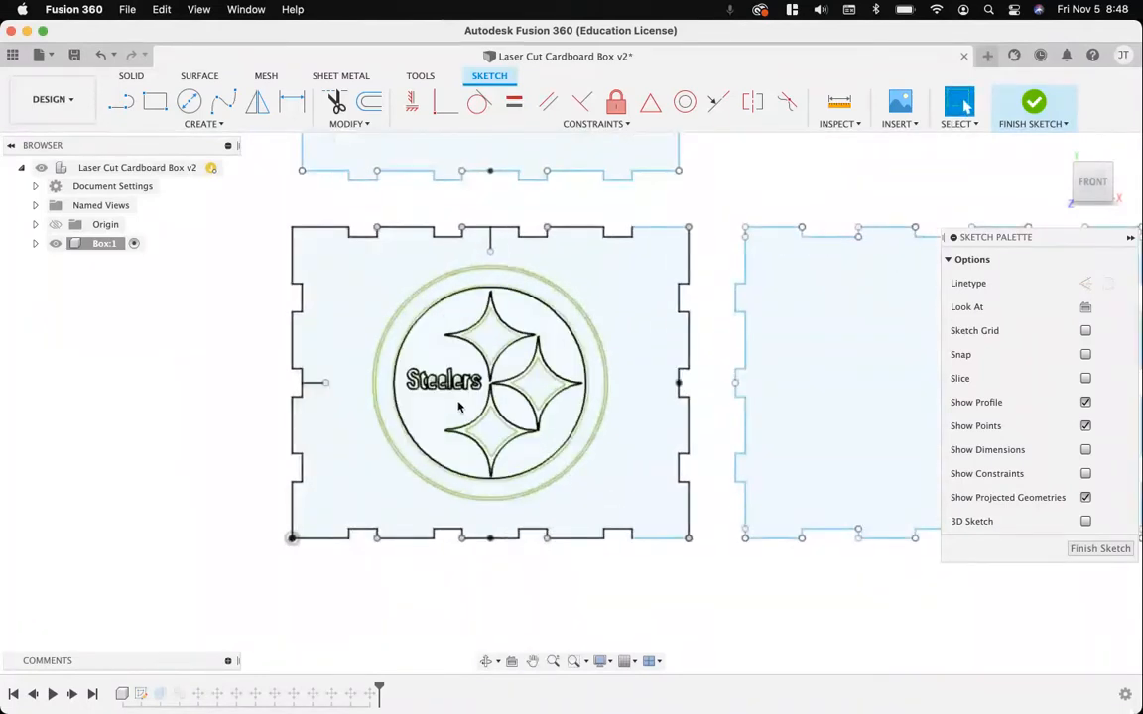
pyautogui.moveTo(338, 249)
pyautogui.mouseDown()
pyautogui.moveTo(420, 350)
pyautogui.moveTo(653, 518)
pyautogui.mouseUp()
pyautogui.rightClick(559, 425)
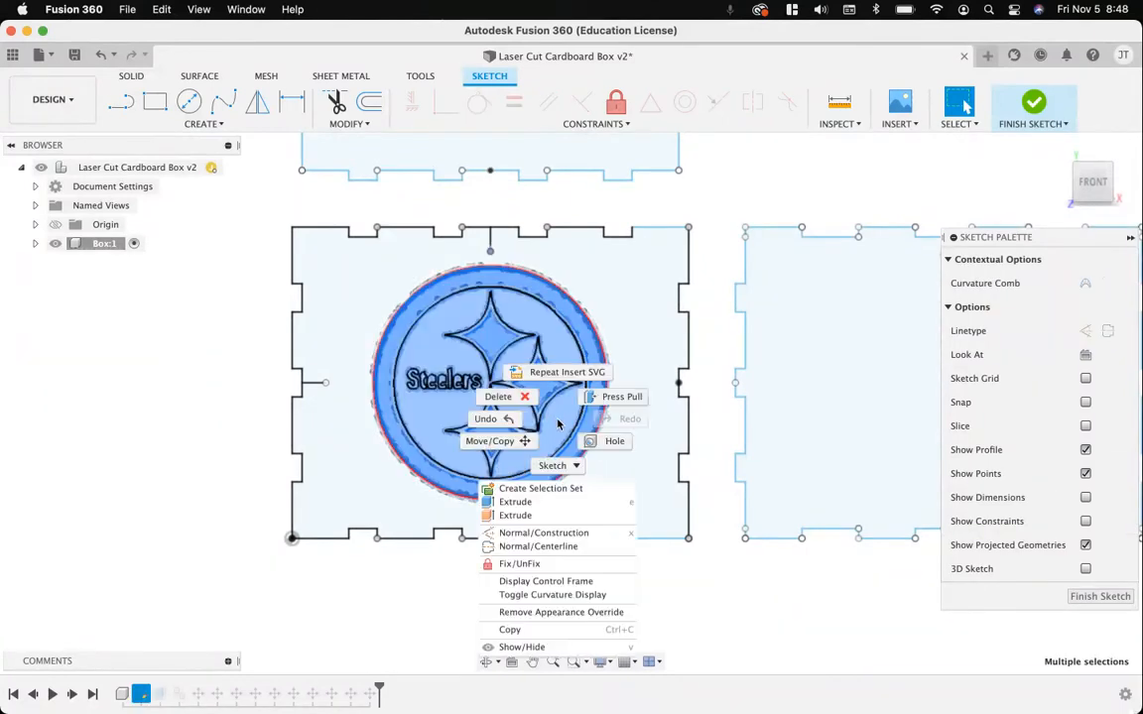
pyautogui.click(554, 564)
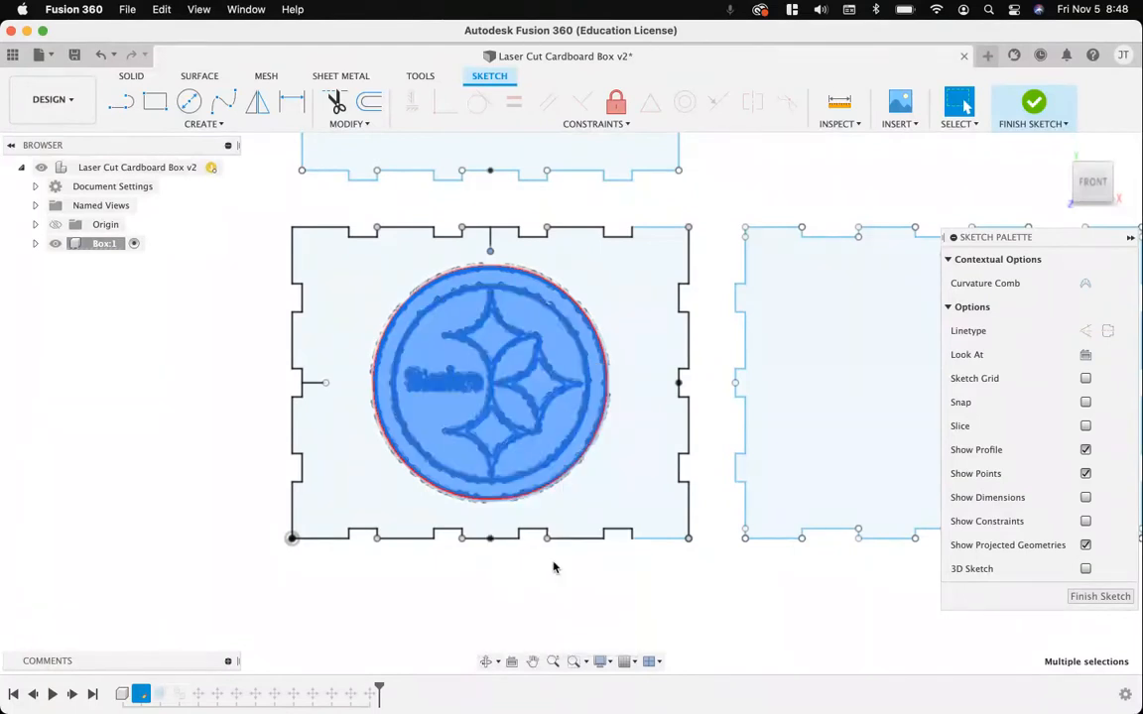
pyautogui.click(553, 567)
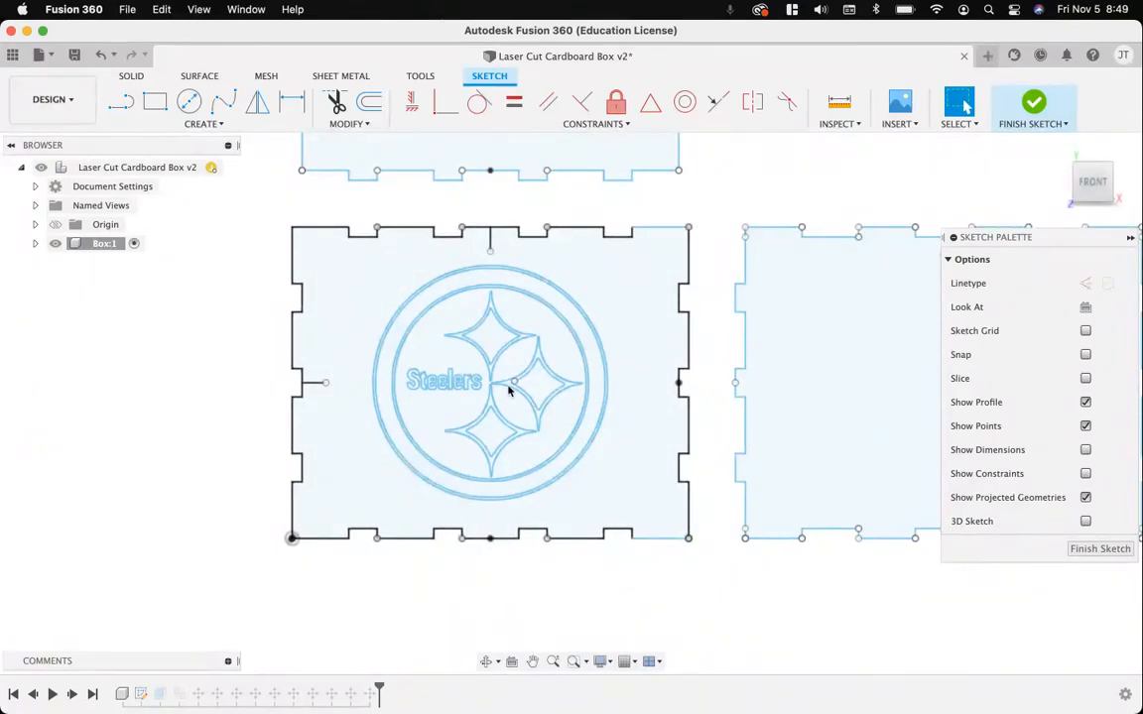
# - Add a sketch text box across the upper part of the lower-right panel reading "Here We Go Steelers!"
pyautogui.moveTo(583, 468); pyautogui.dragTo(488, 514, button='middle')
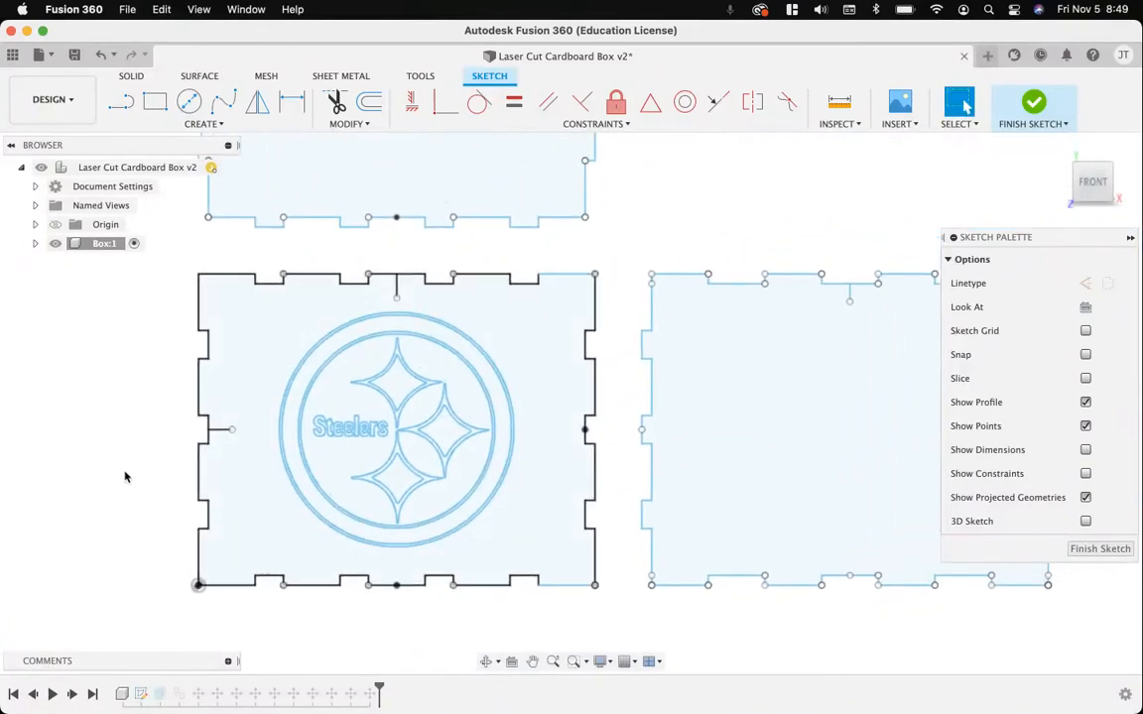
pyautogui.scroll(-2, 162, 451)
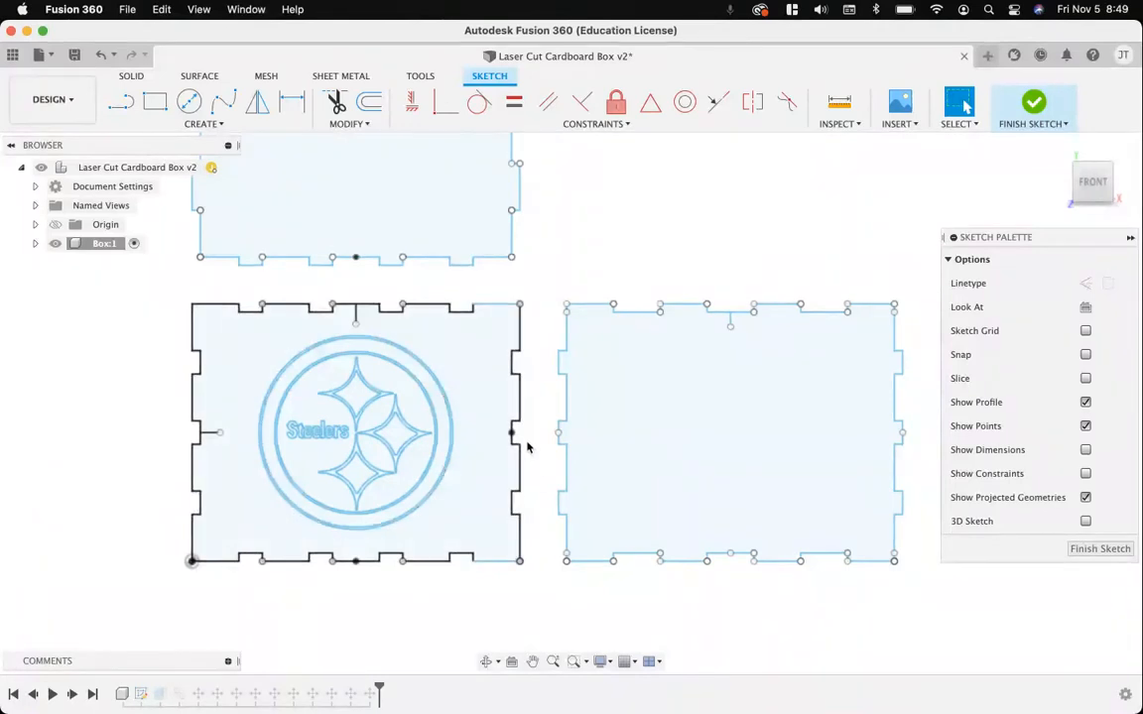
pyautogui.moveTo(523, 438); pyautogui.dragTo(533, 496, button='middle')
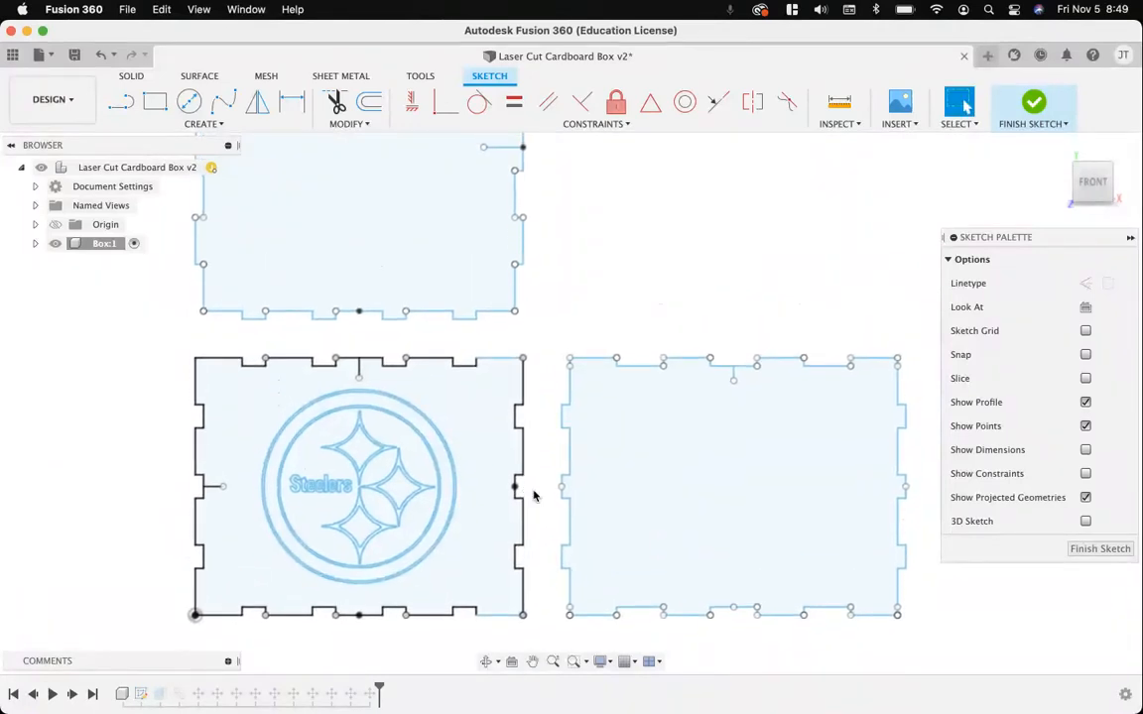
pyautogui.scroll(-2, 534, 496)
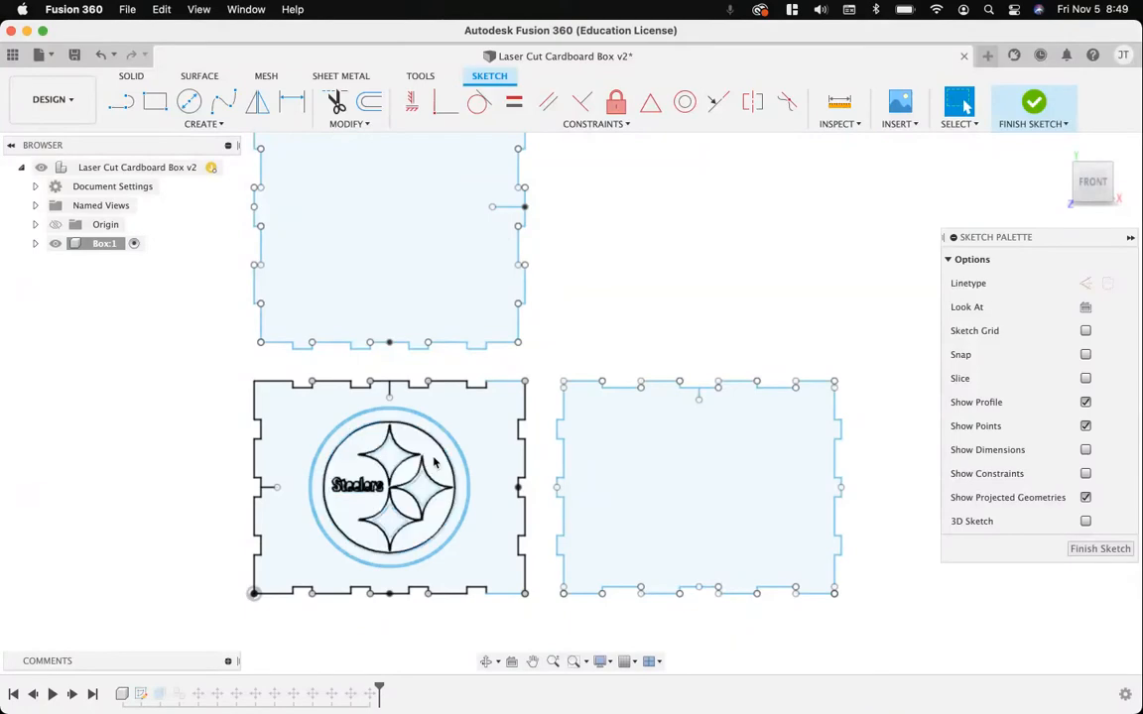
pyautogui.click(203, 123)
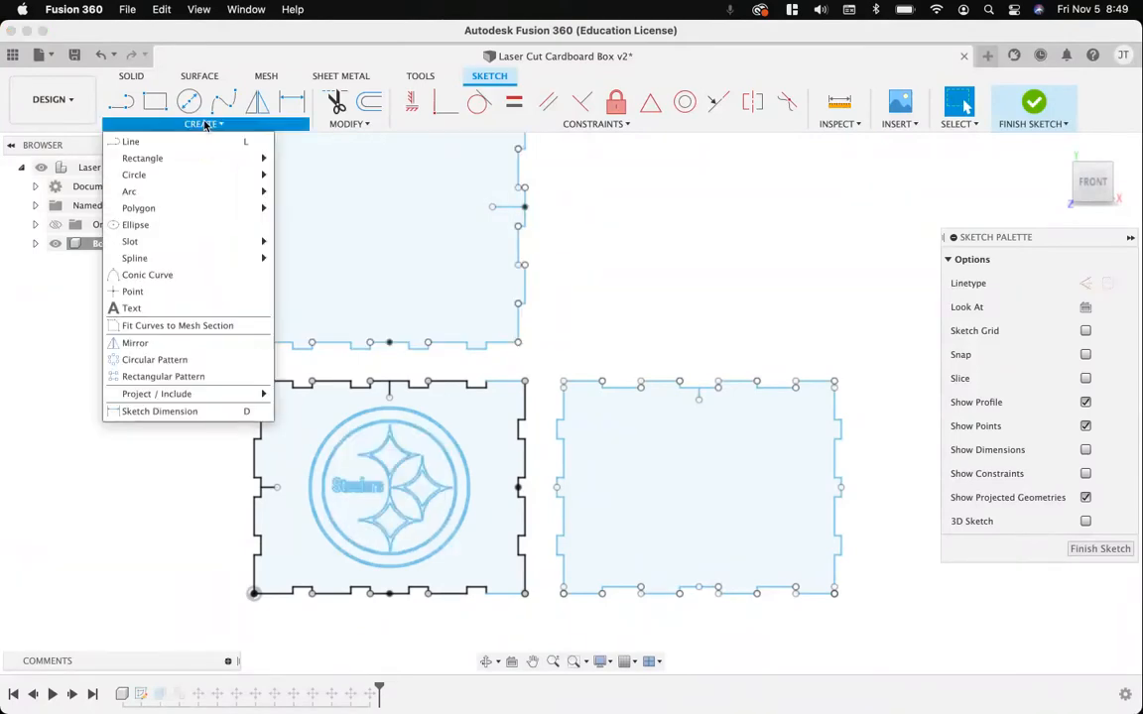
pyautogui.click(195, 312)
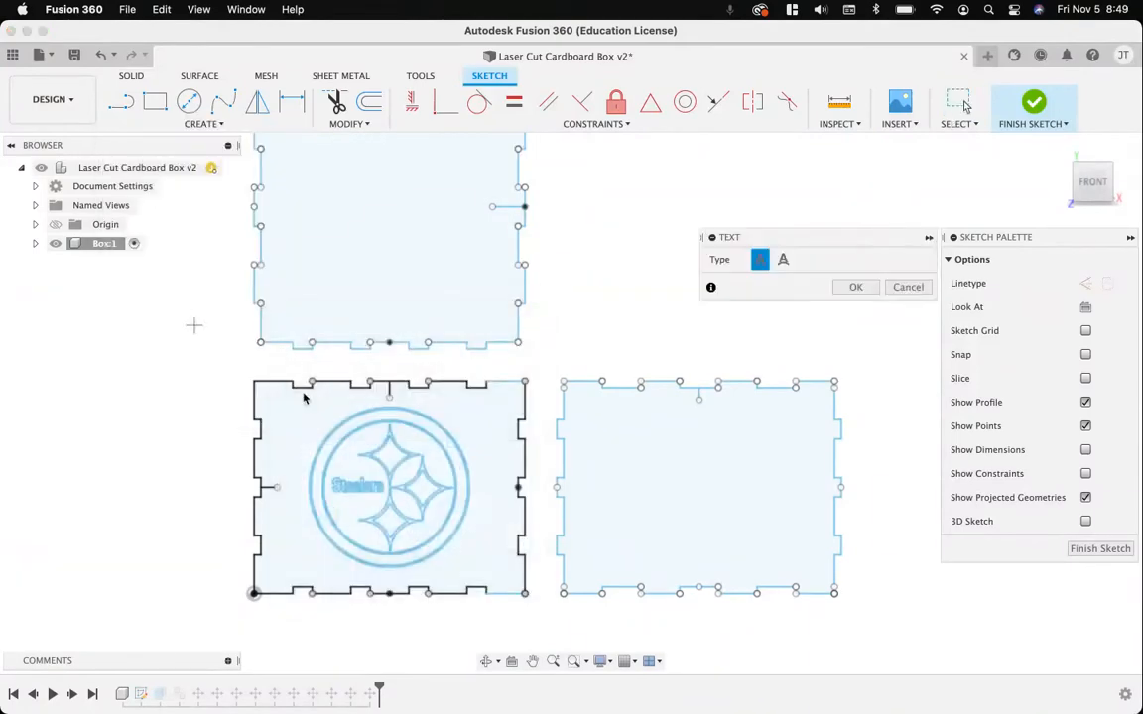
pyautogui.click(590, 419)
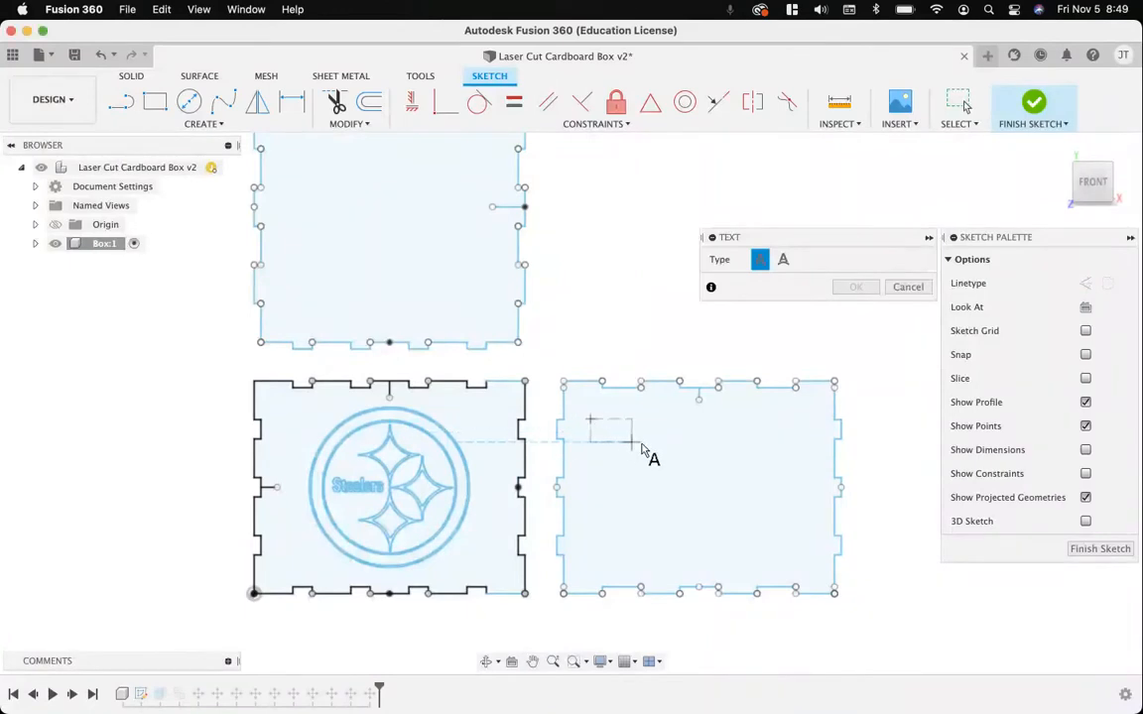
pyautogui.click(811, 463)
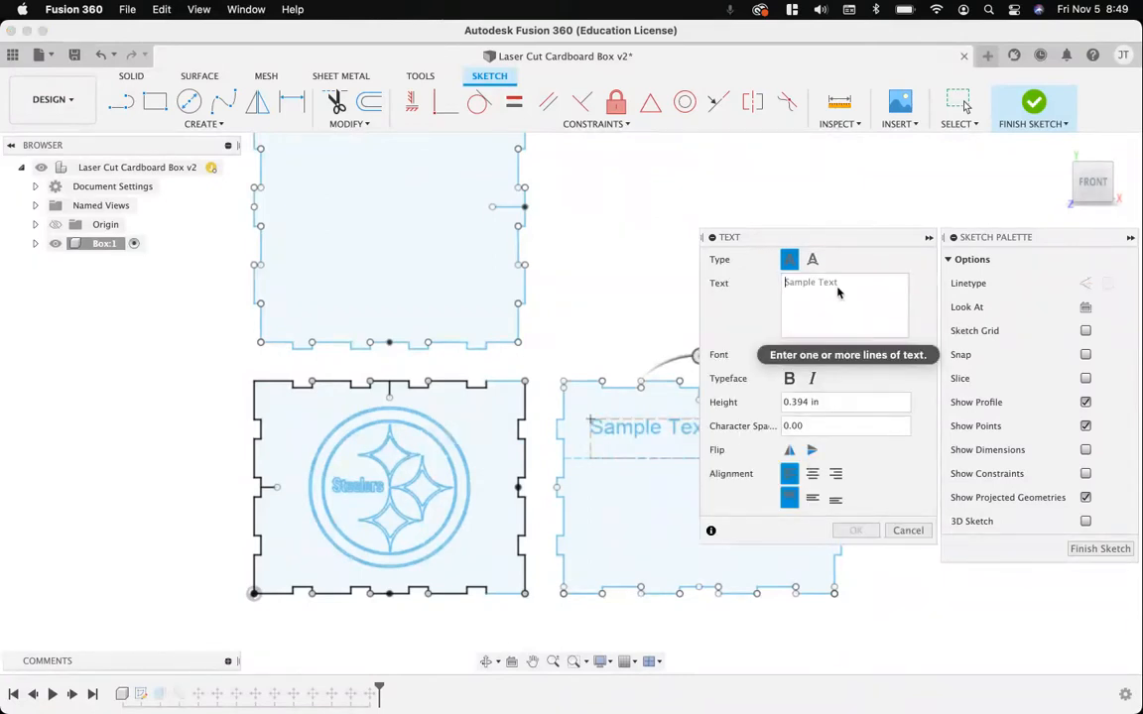
pyautogui.write('Here')
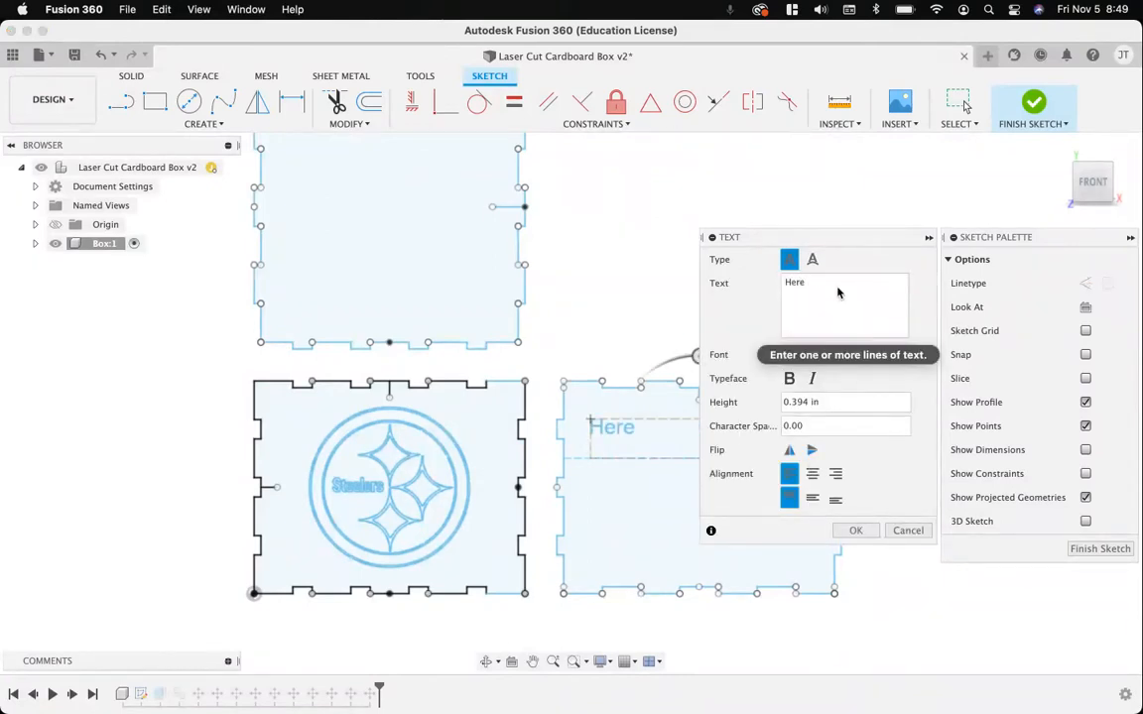
pyautogui.write(' We Go St')
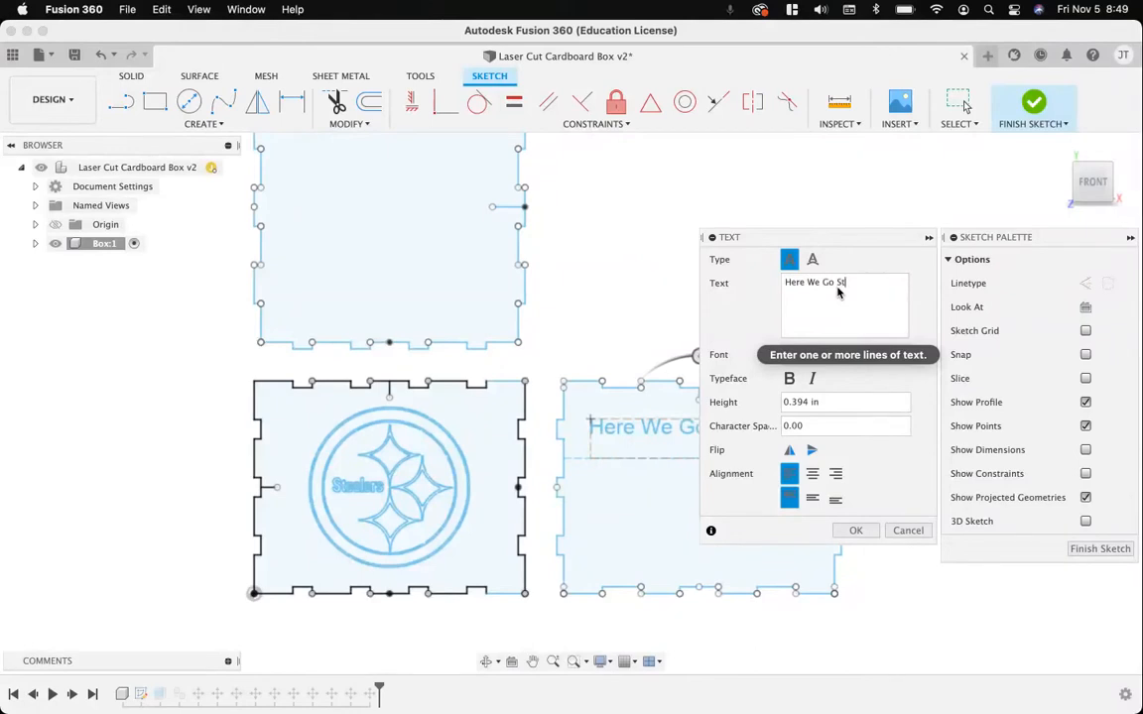
pyautogui.write('eelers!')
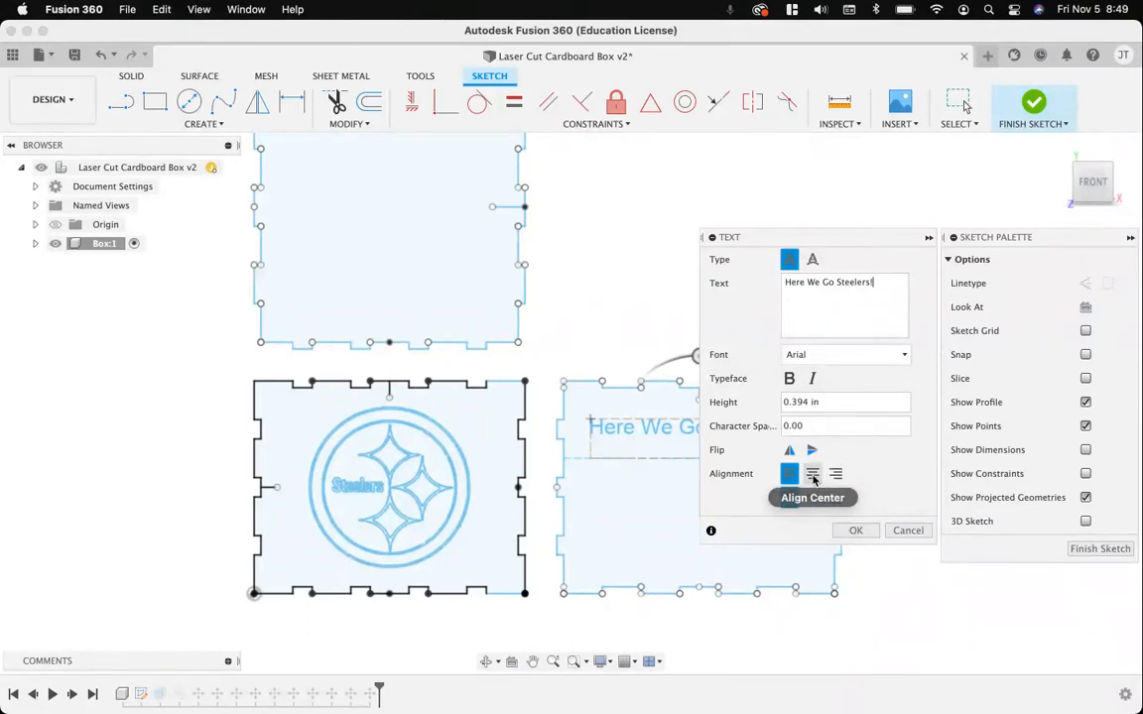
# - Center-align the panel text horizontally, set its height to 0.5 in and finish the text
pyautogui.click(812, 473)
pyautogui.moveTo(763, 240); pyautogui.dragTo(920, 302)
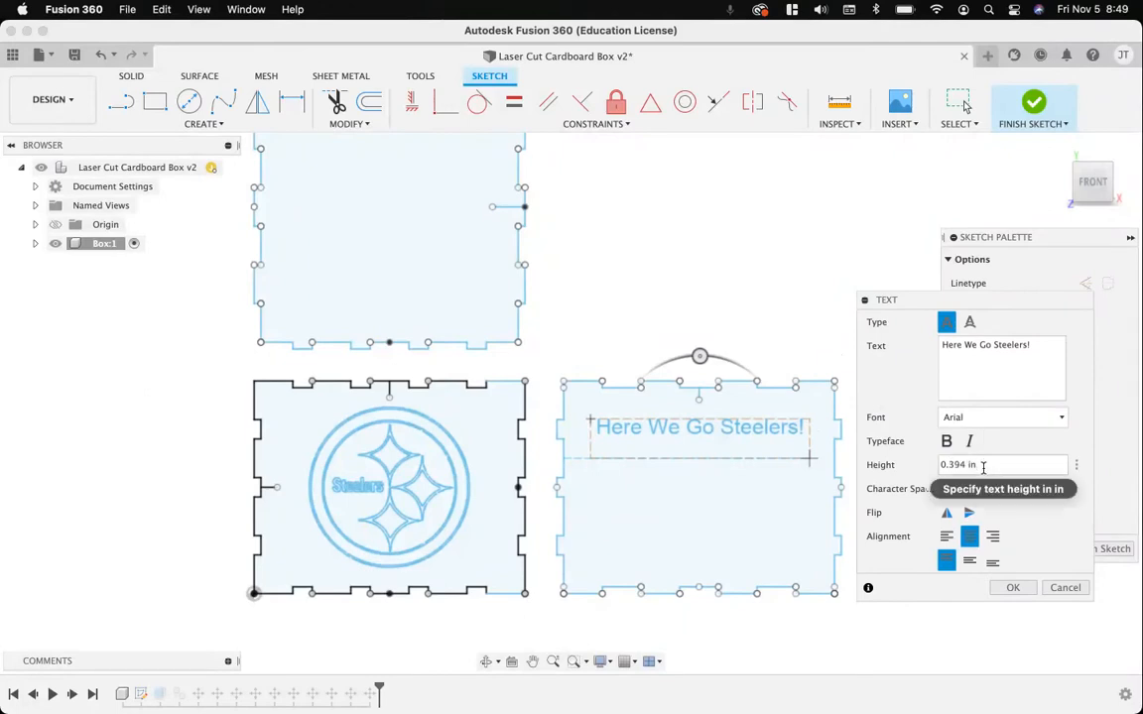
pyautogui.moveTo(1015, 465); pyautogui.dragTo(926, 466)
pyautogui.write('.5')
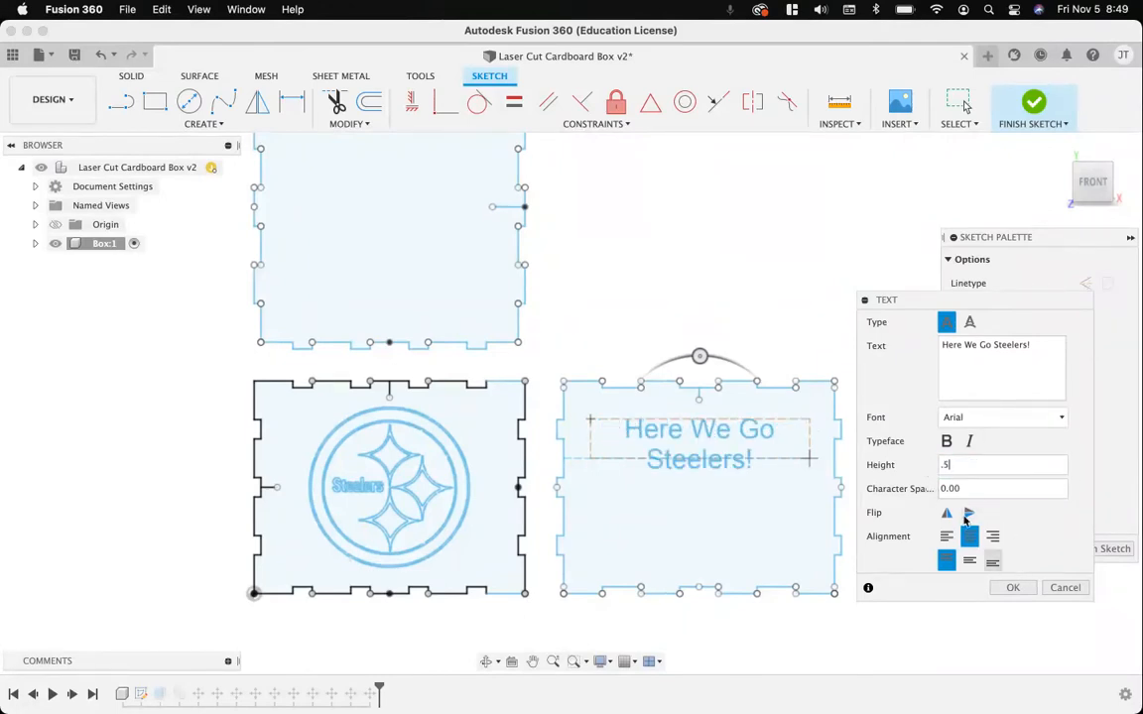
pyautogui.click(1013, 589)
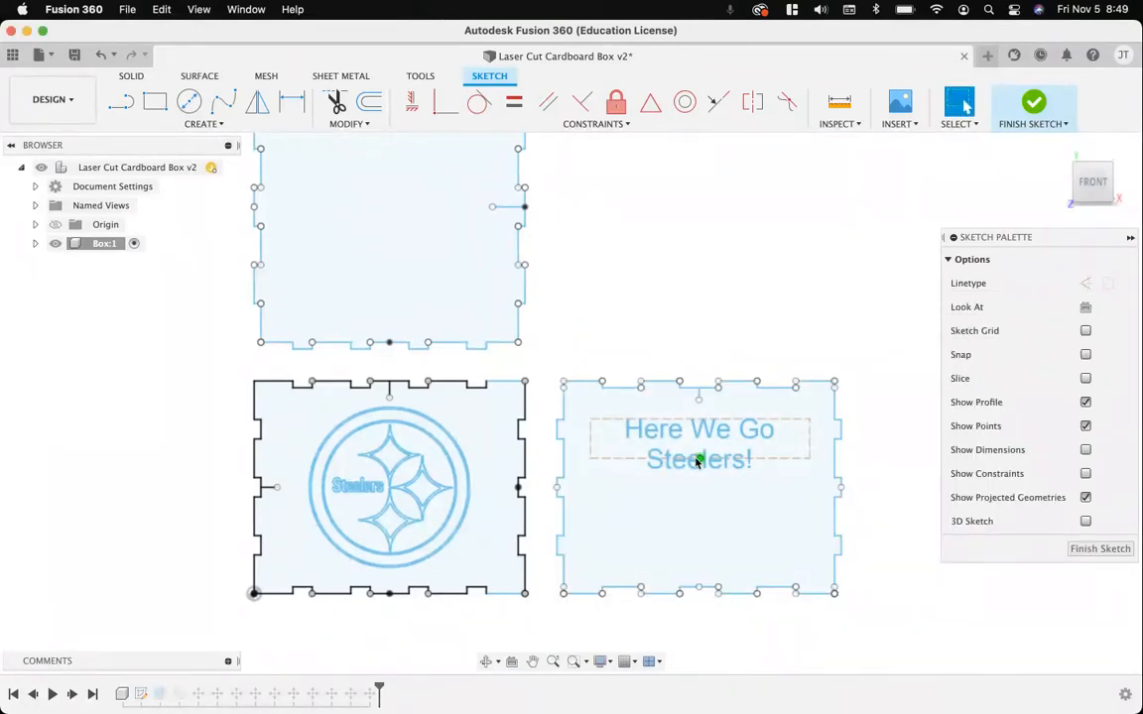
pyautogui.click(640, 444)
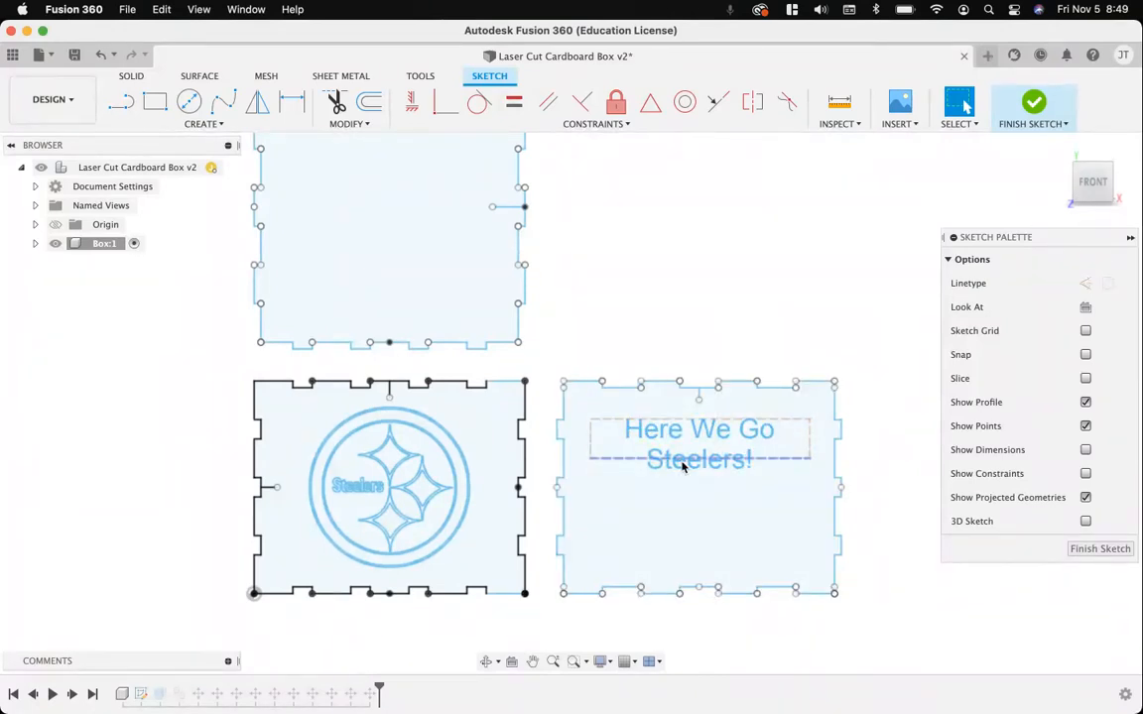
# - Sketch a 1 in diameter circle at the center of the upper box panel
pyautogui.click(189, 102)
pyautogui.moveTo(350, 247); pyautogui.dragTo(383, 342, button='middle')
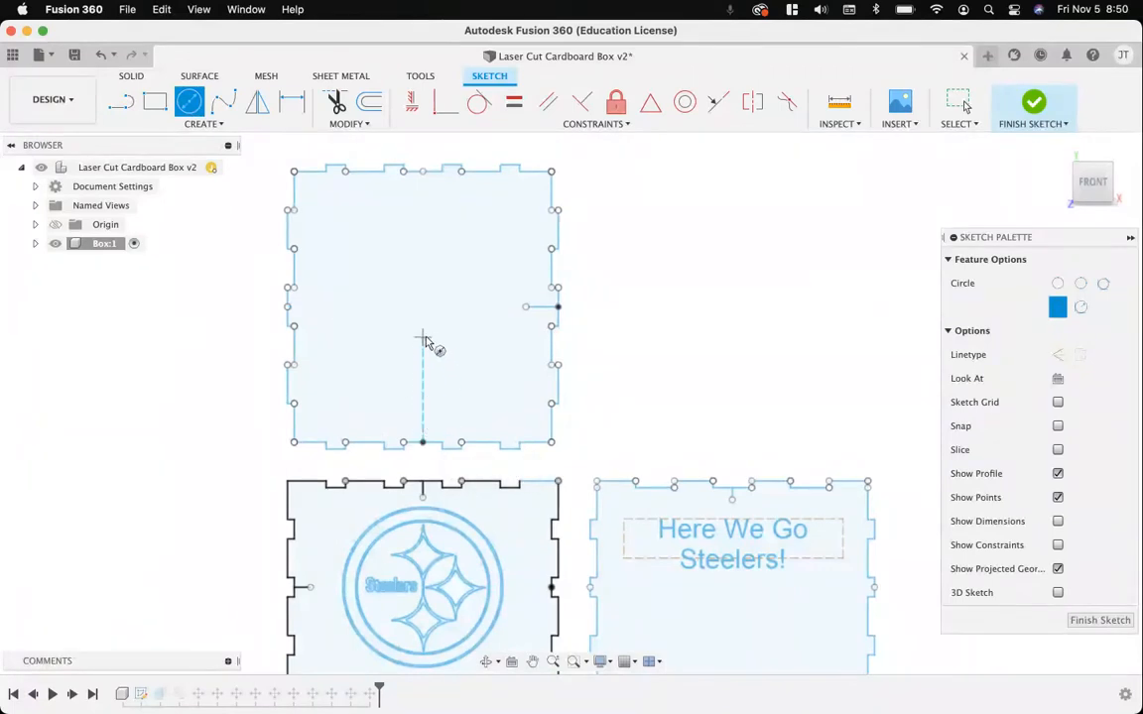
pyautogui.click(423, 309)
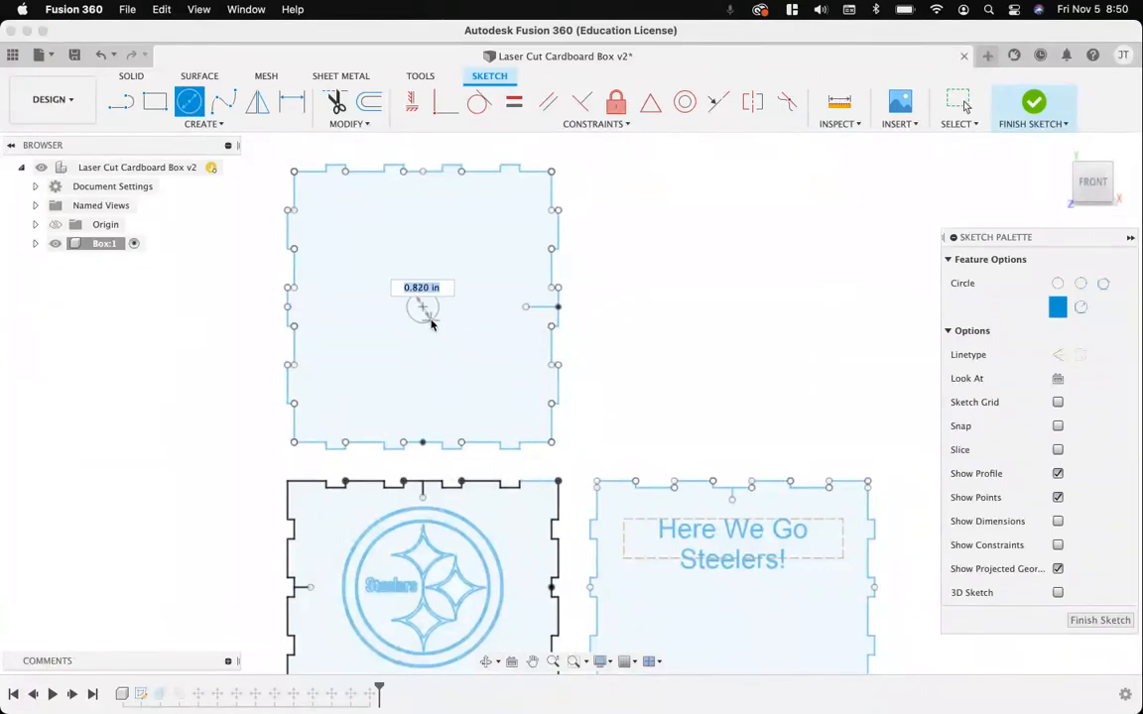
pyautogui.write('1')
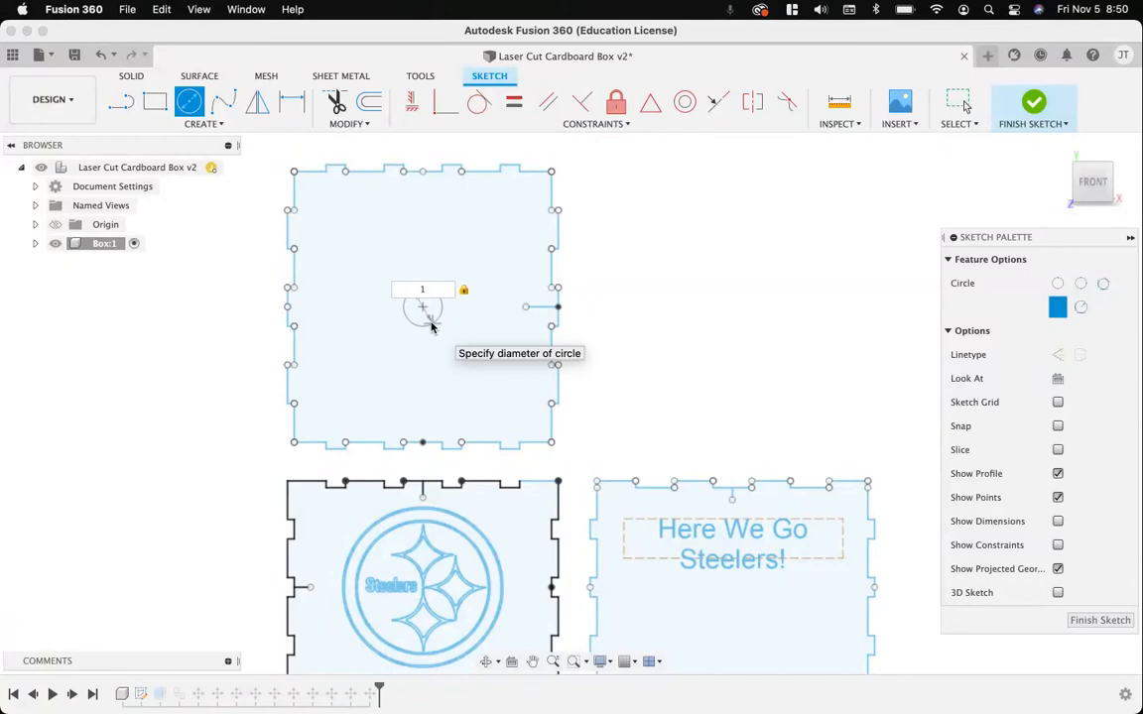
pyautogui.press('Return')
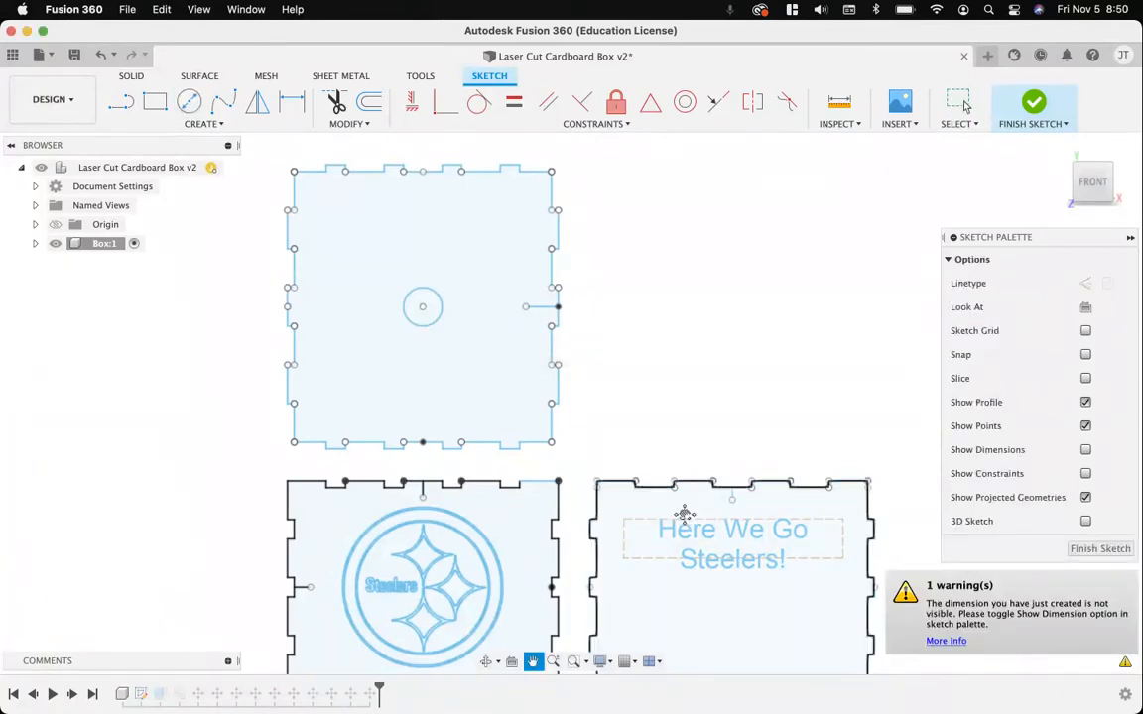
# - Sketch four similar circles in a staggered arrangement below the text, starting from the left side of the lower-right panel
pyautogui.moveTo(684, 515); pyautogui.dragTo(636, 363, button='middle')
pyautogui.press('c')
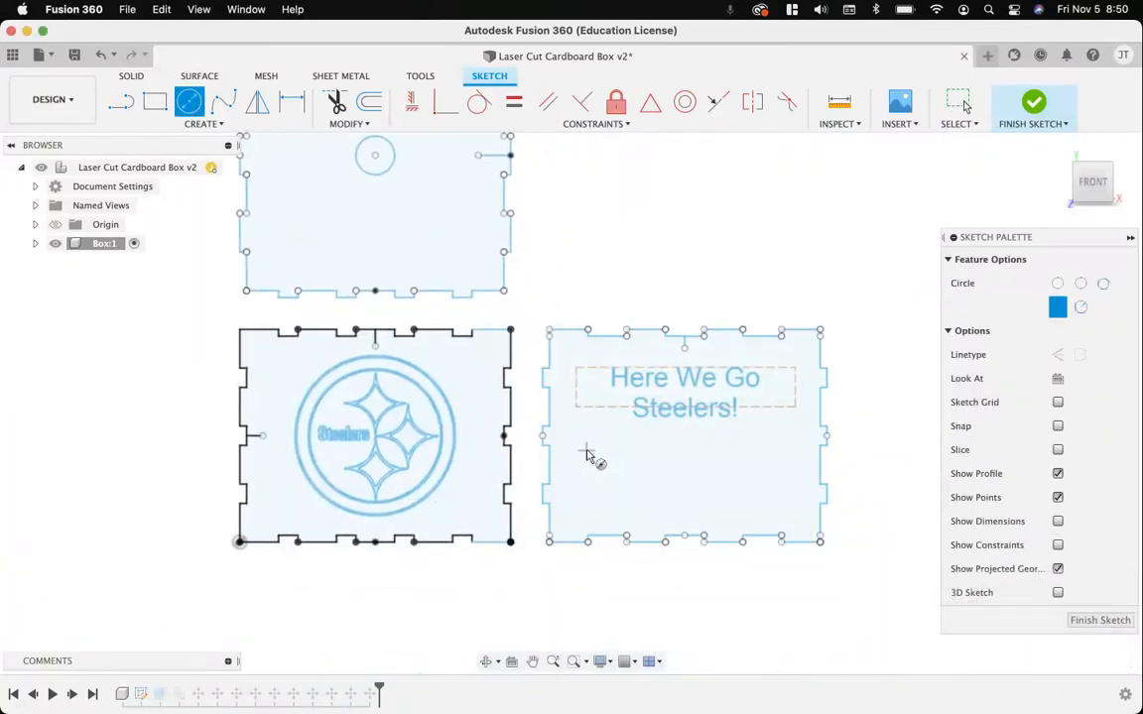
pyautogui.click(587, 452)
pyautogui.click(594, 470)
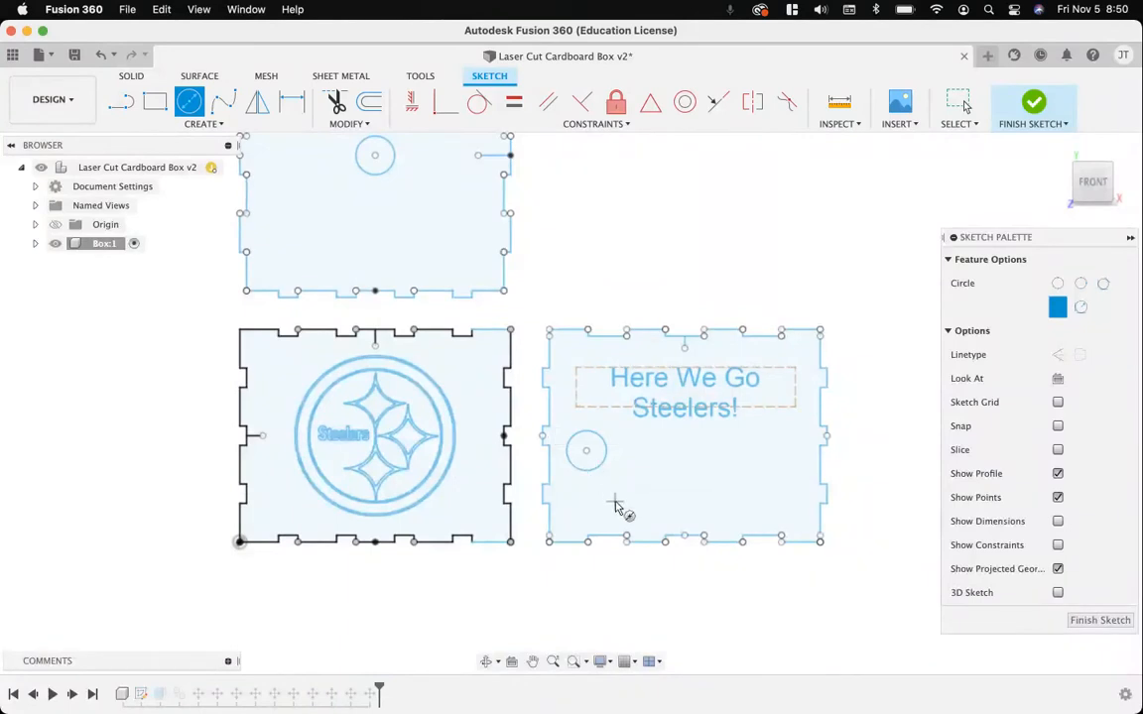
pyautogui.click(615, 502)
pyautogui.click(635, 499)
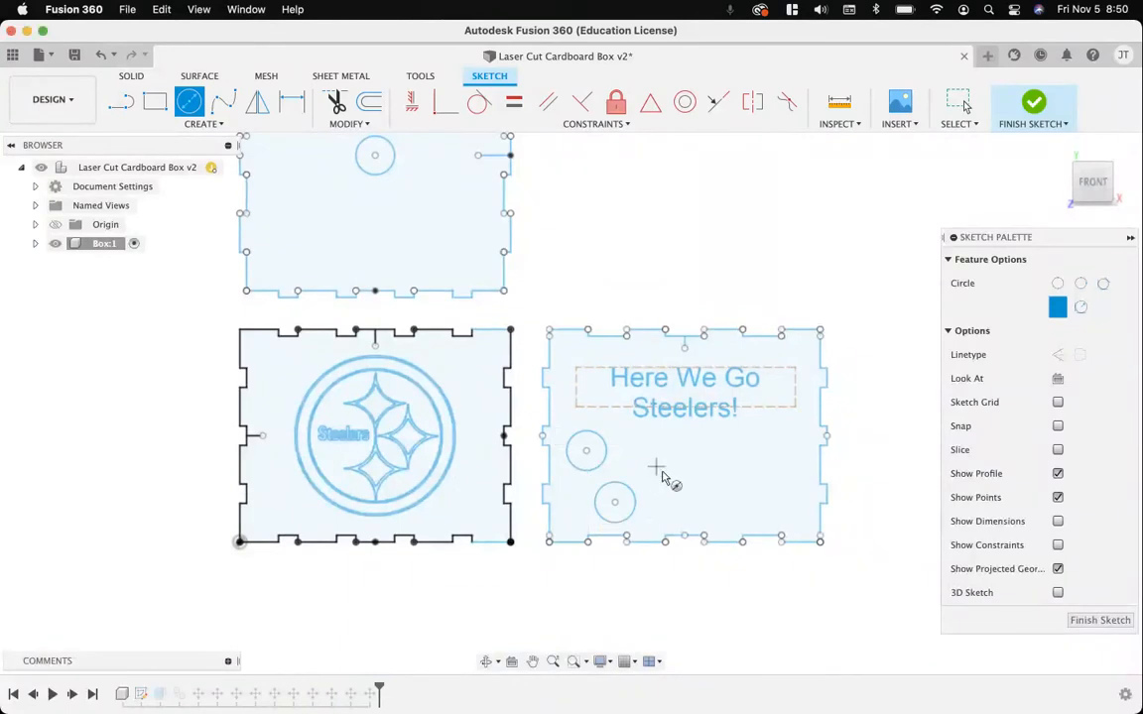
pyautogui.click(655, 466)
pyautogui.click(672, 479)
pyautogui.click(692, 501)
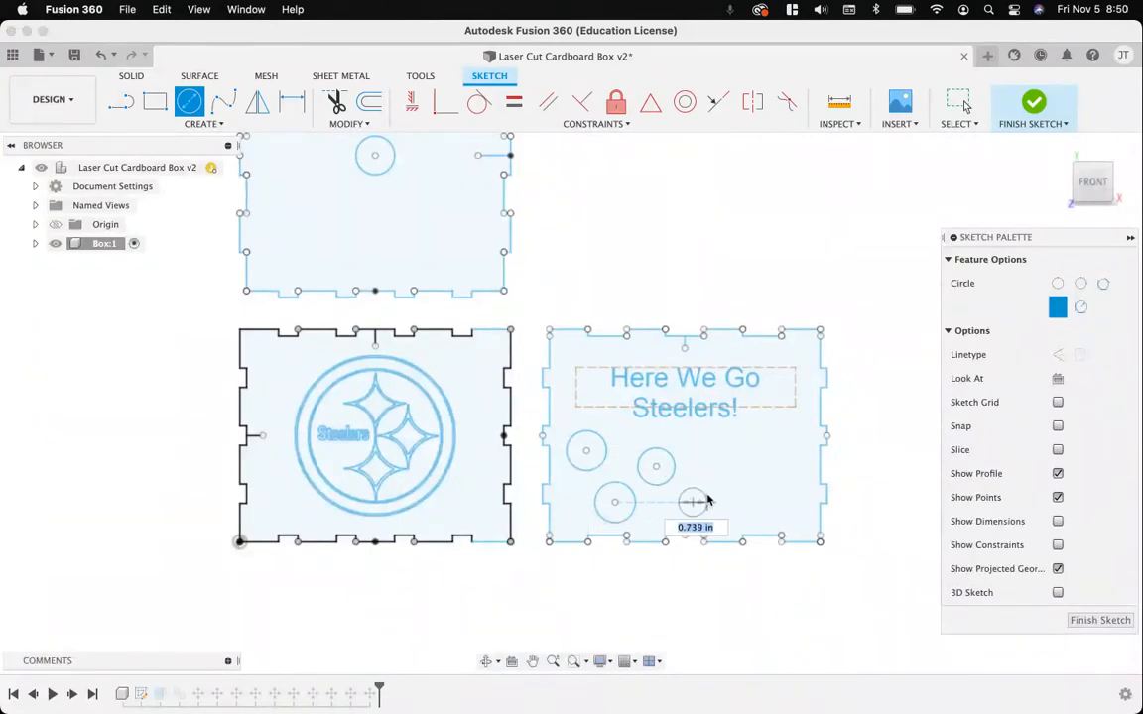
pyautogui.click(712, 496)
# - Sketch a circle about 1 in across below the text's right half and a larger one near the panel's lower-right corner
pyautogui.click(729, 456)
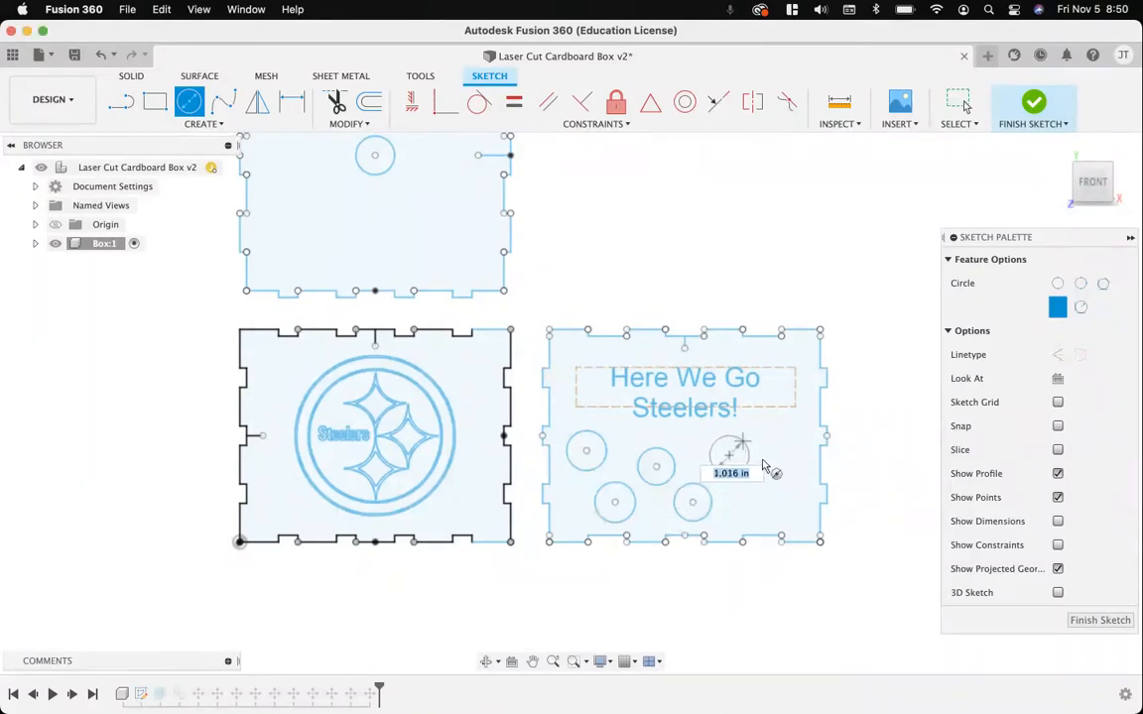
pyautogui.click(747, 465)
pyautogui.click(787, 502)
pyautogui.click(758, 498)
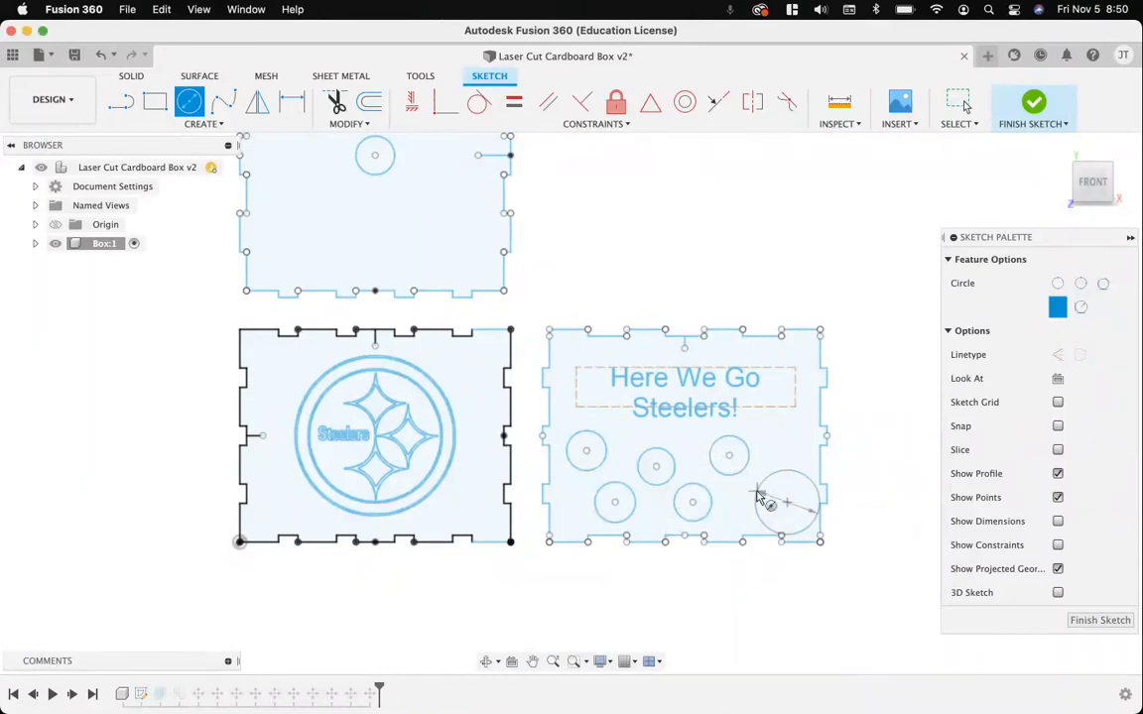
pyautogui.press('Escape')
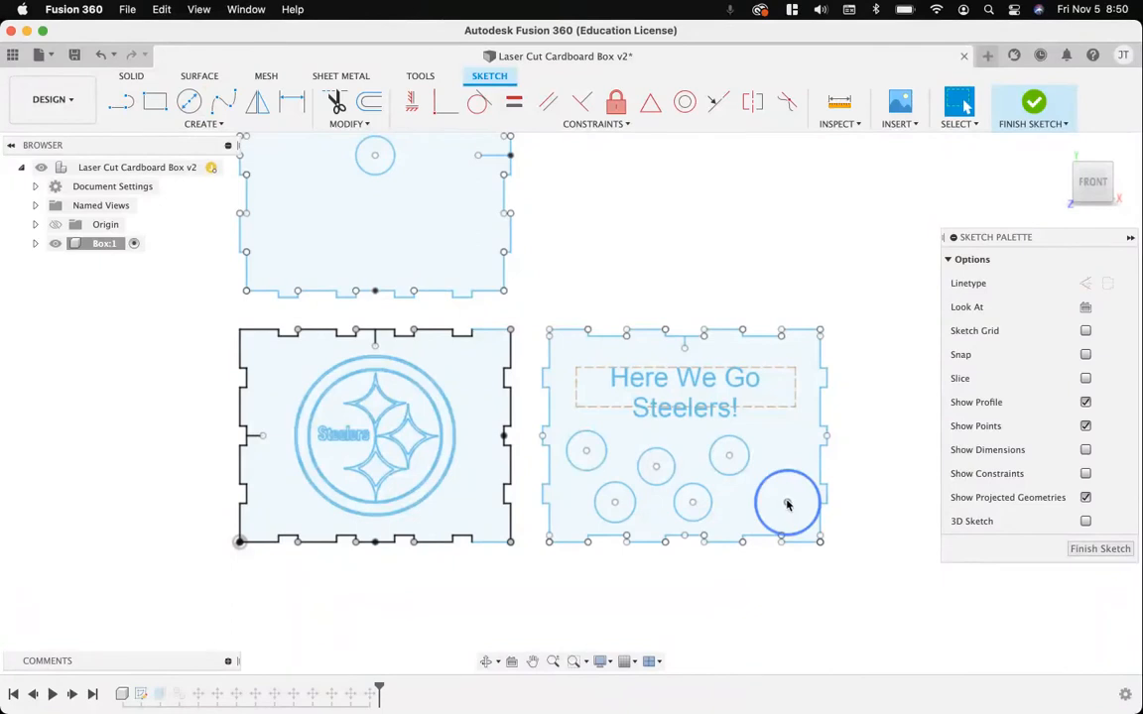
# - Sketch two small circles beside the large one, one above it and one about 0.5 in across at its lower left
pyautogui.press('c')
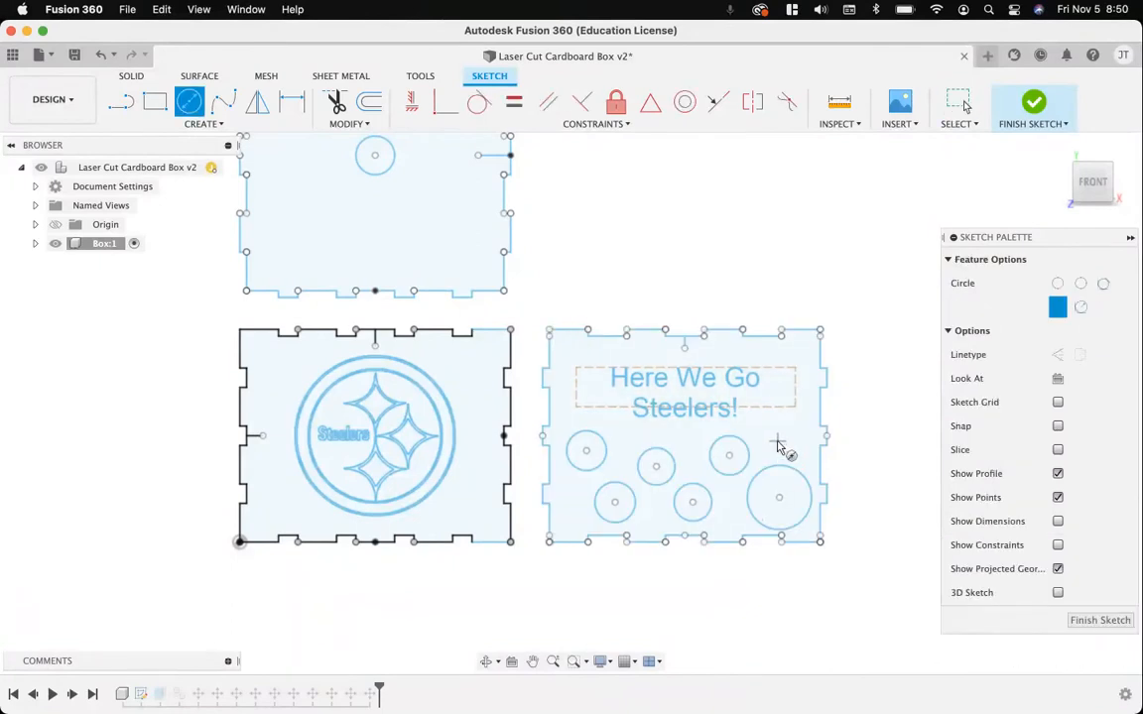
pyautogui.click(777, 441)
pyautogui.click(781, 450)
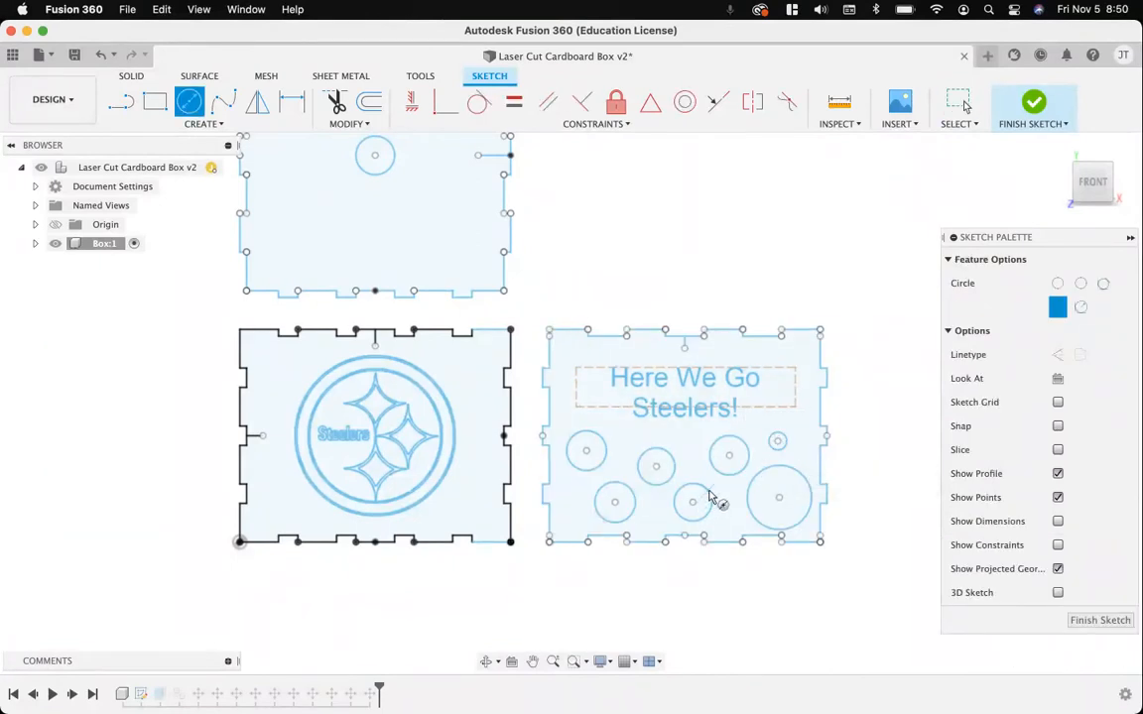
pyautogui.click(729, 509)
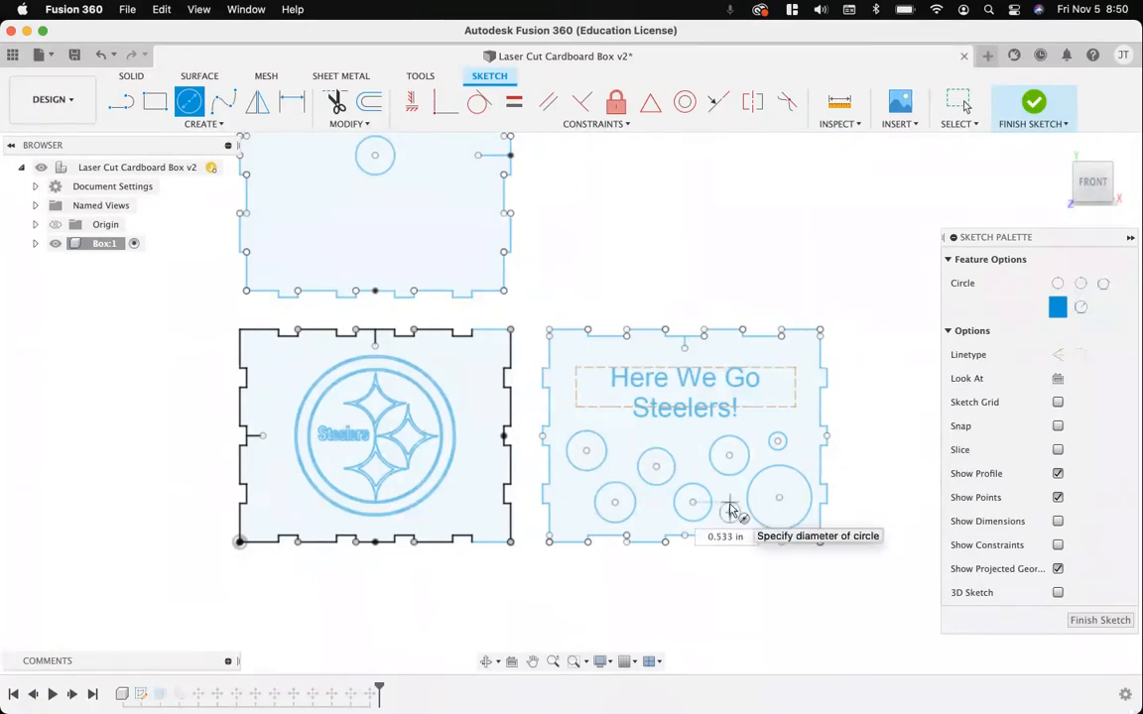
pyautogui.press('Return')
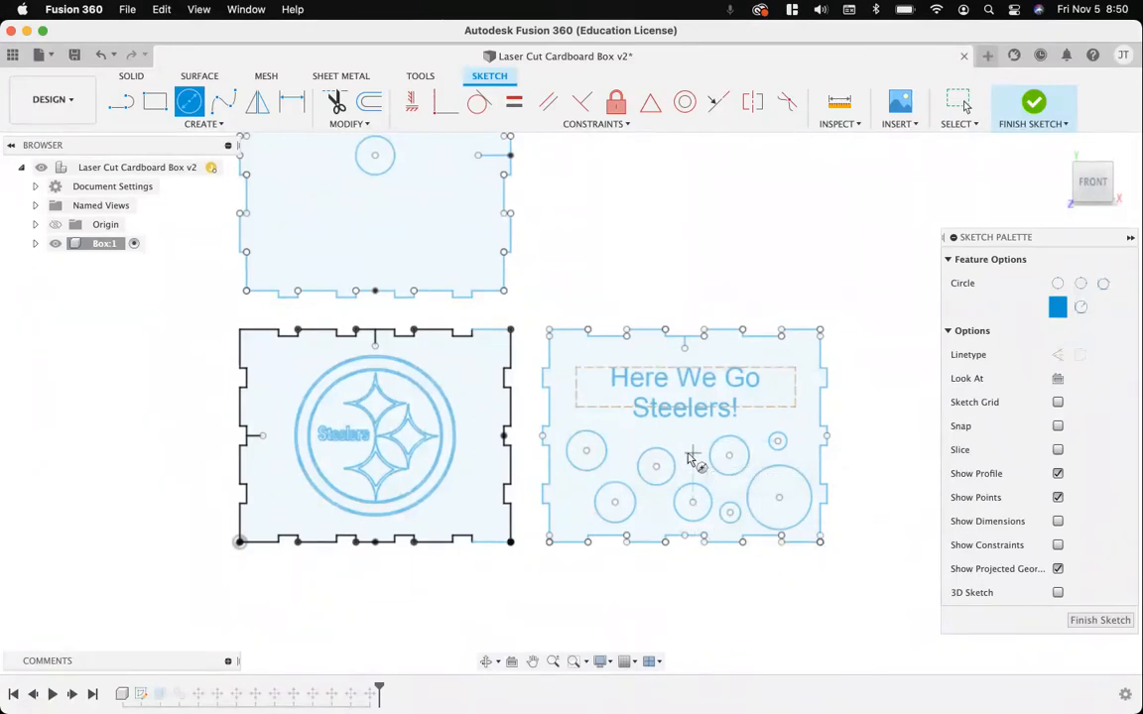
# - Sketch a circle about 0.5 in across just below the text, between the two upper middle circles, and finish the sketch
pyautogui.click(683, 440)
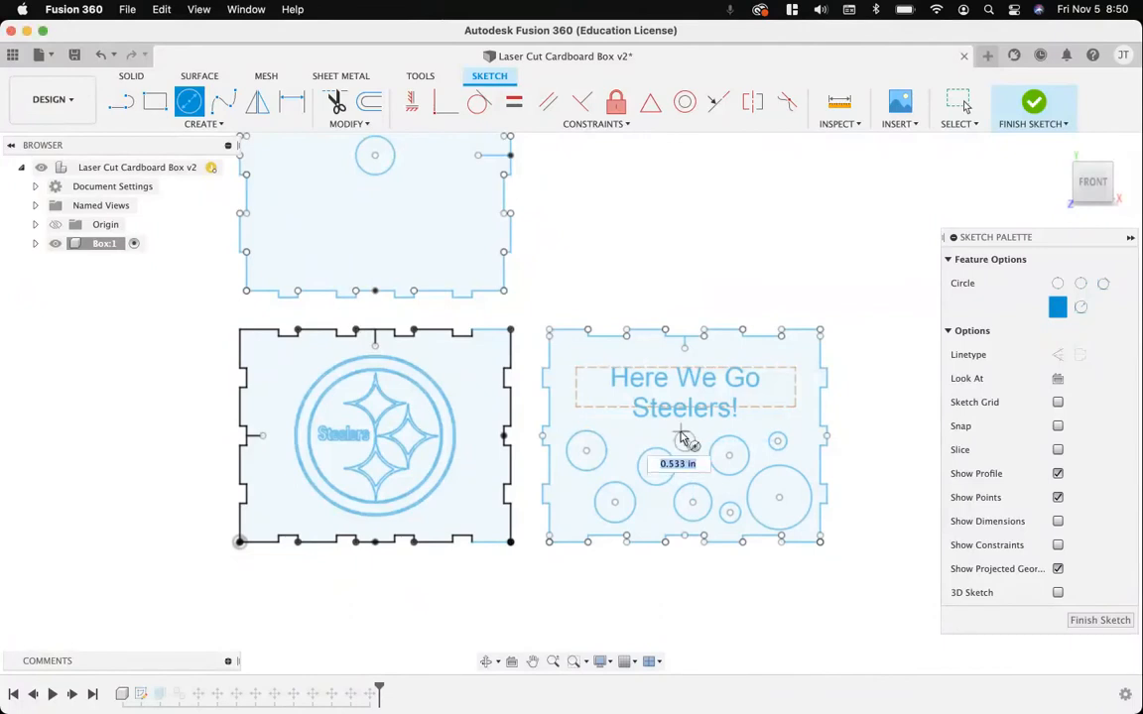
pyautogui.click(681, 432)
pyautogui.press('Escape')
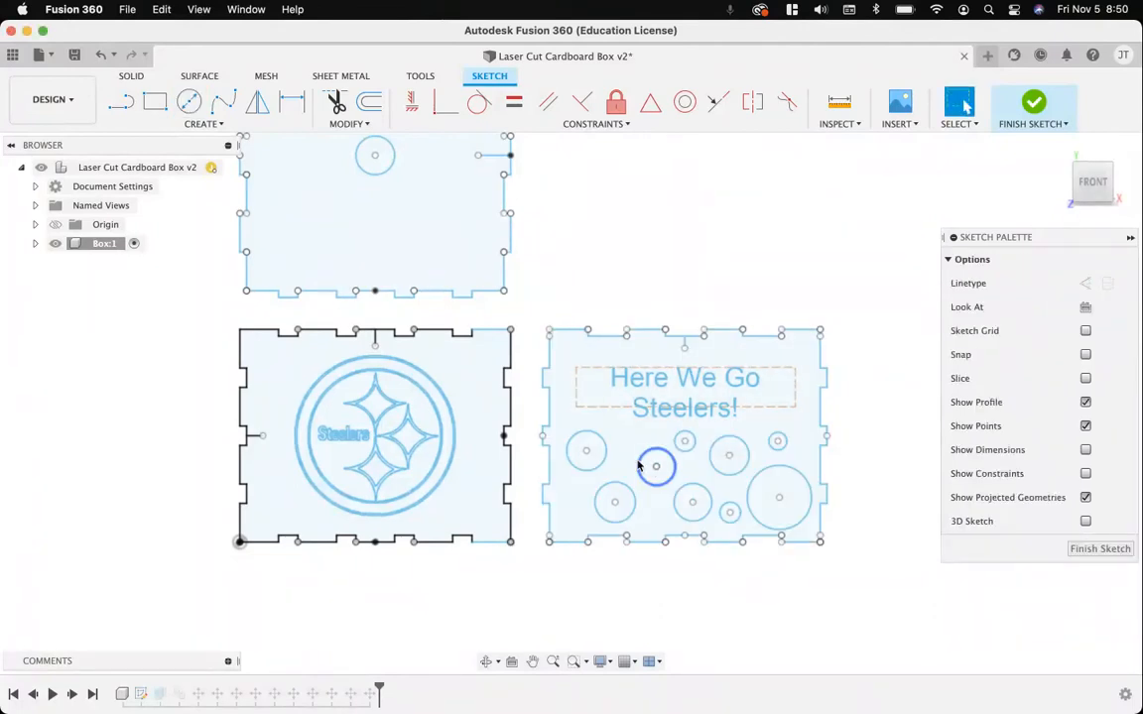
pyautogui.scroll(-2, 640, 466)
pyautogui.scroll(-2, 636, 465)
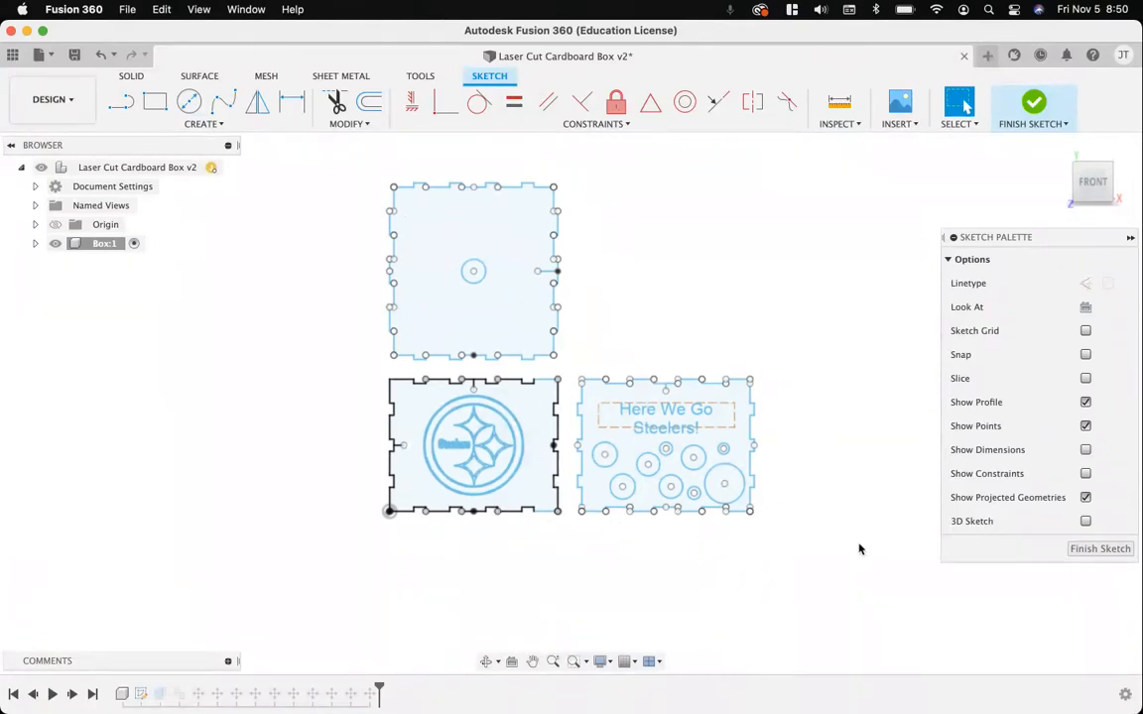
pyautogui.click(1099, 549)
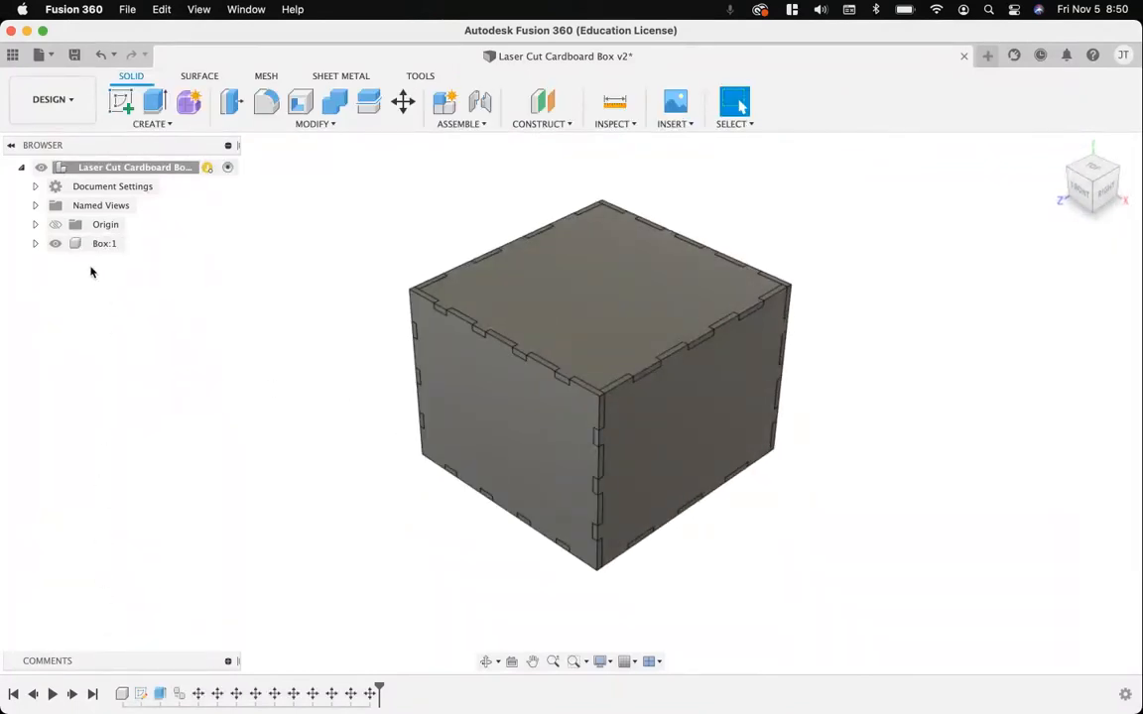
# - Hide the bodies of the Box component and show its sketches instead
pyautogui.click(36, 244)
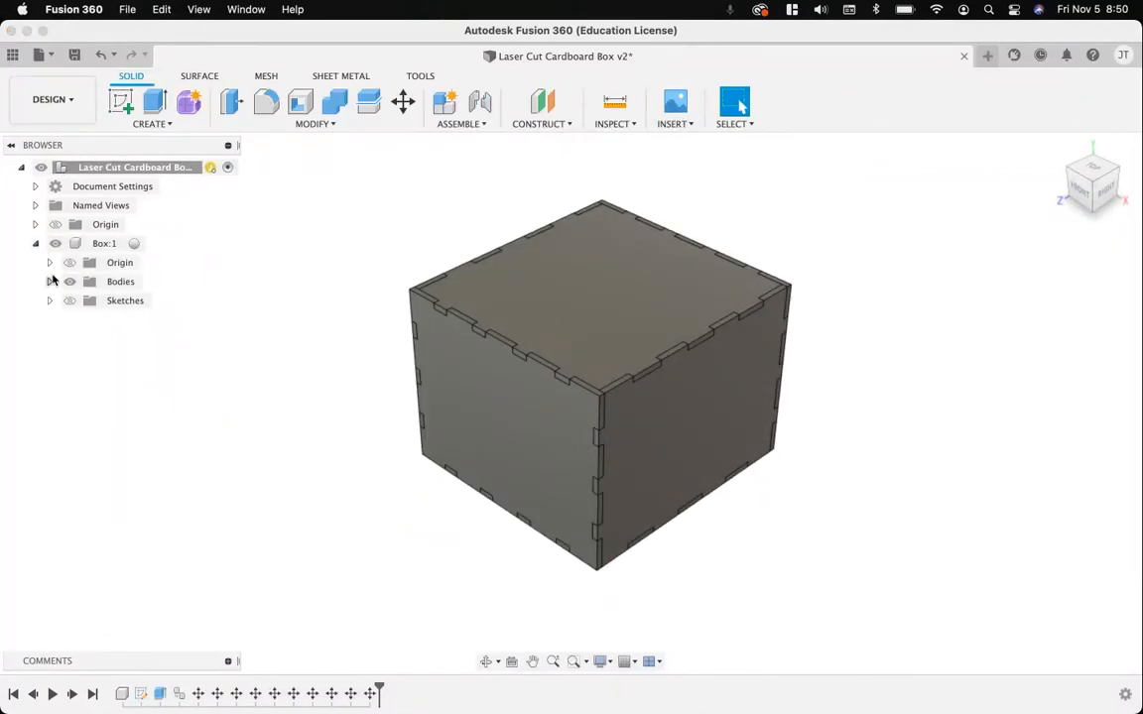
pyautogui.click(70, 281)
pyautogui.click(70, 301)
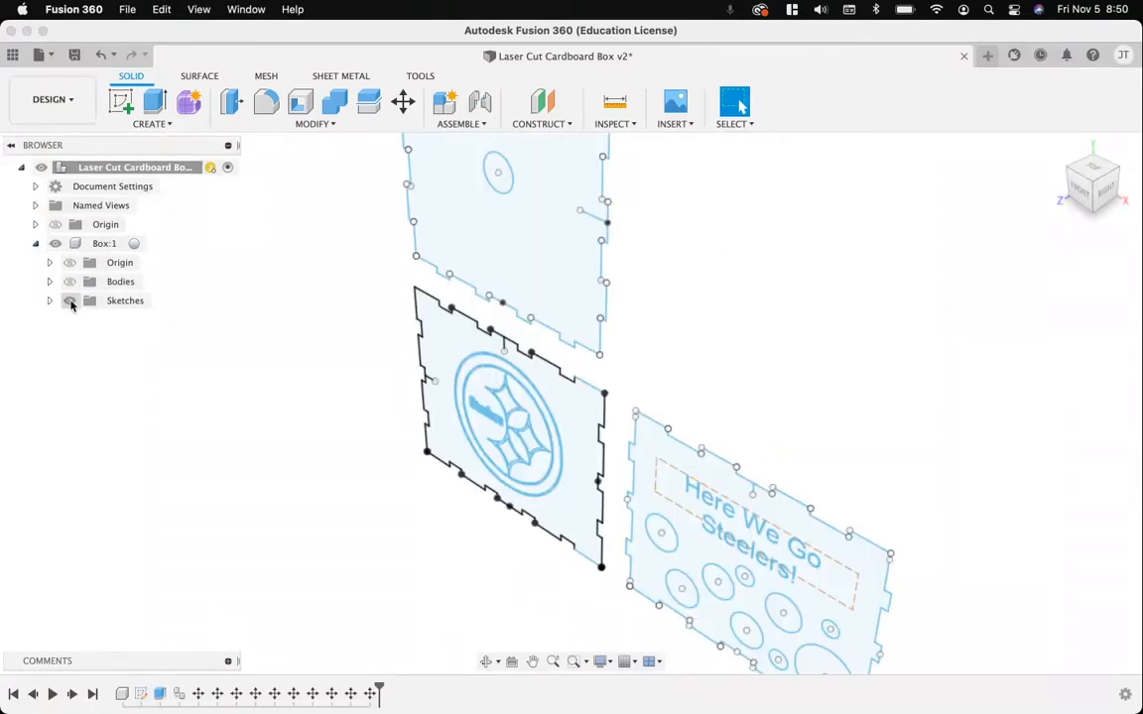
pyautogui.click(1080, 190)
pyautogui.moveTo(799, 338); pyautogui.dragTo(662, 426, button='middle')
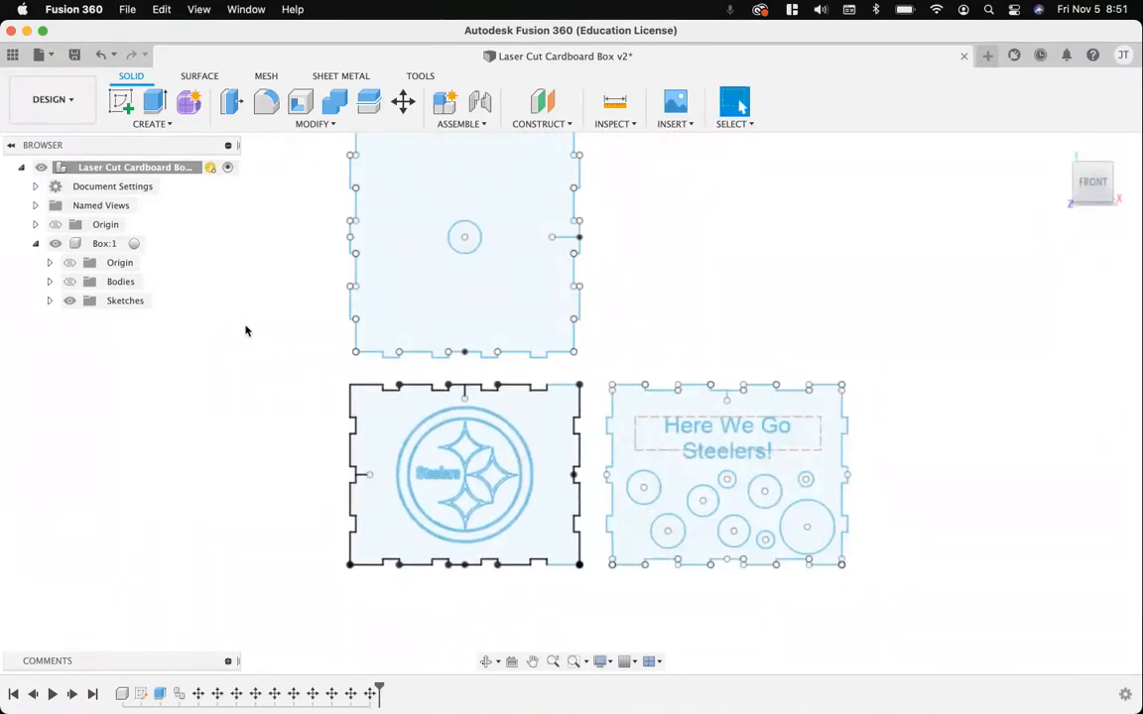
pyautogui.scroll(2, 654, 337)
pyautogui.scroll(-3, 652, 335)
pyautogui.moveTo(646, 323)
pyautogui.mouseDown(button='middle')
pyautogui.moveTo(673, 380)
pyautogui.moveTo(647, 355)
pyautogui.mouseUp(button='middle')
pyautogui.scroll(1, 647, 356)
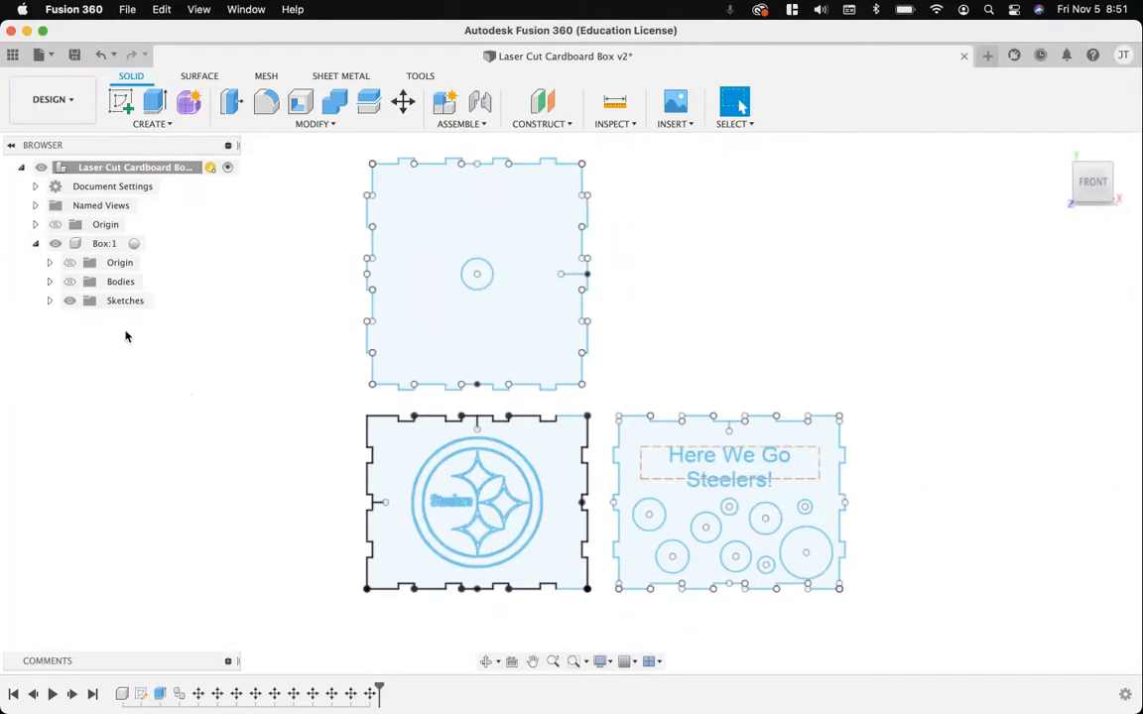
# - Export Sketch1 of the Box component as a DXF named "Laser Cut Cardboard Box" on the Desktop, replacing the existing file
pyautogui.click(50, 300)
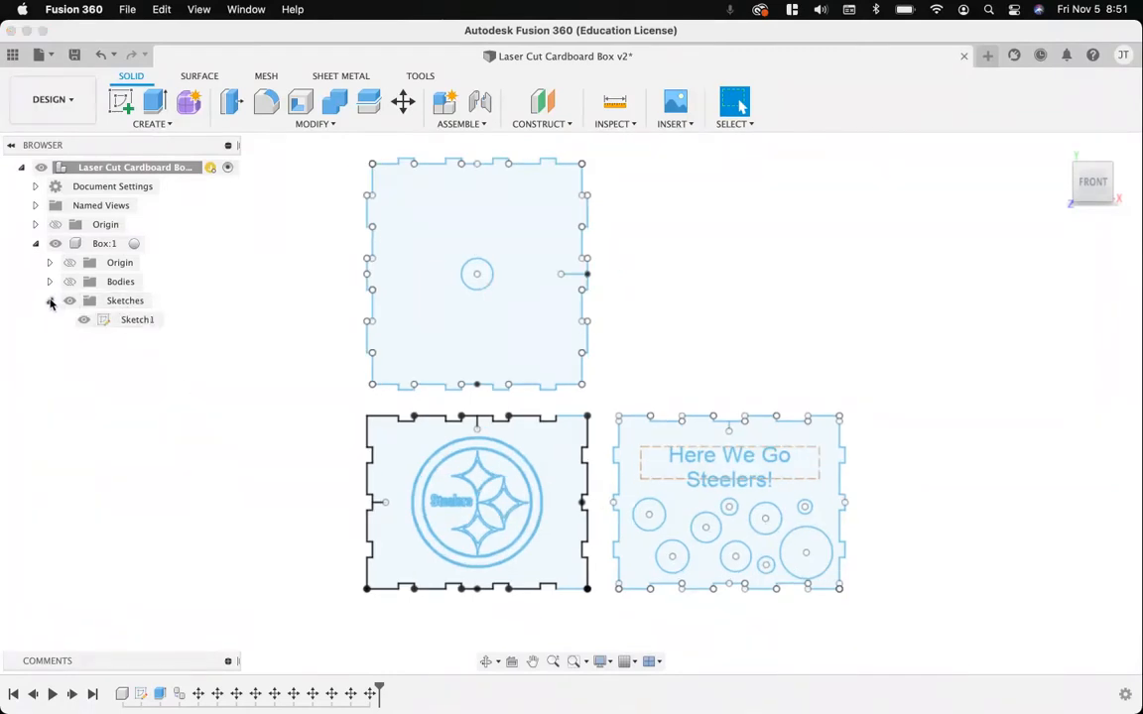
pyautogui.rightClick(139, 322)
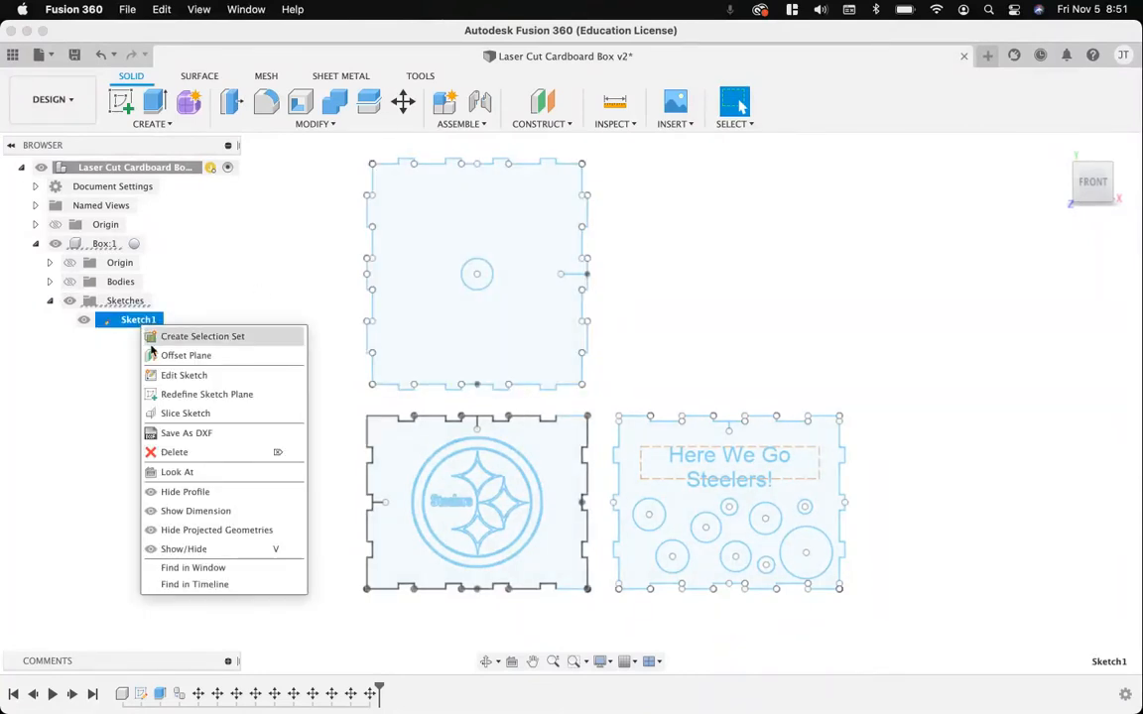
pyautogui.click(187, 434)
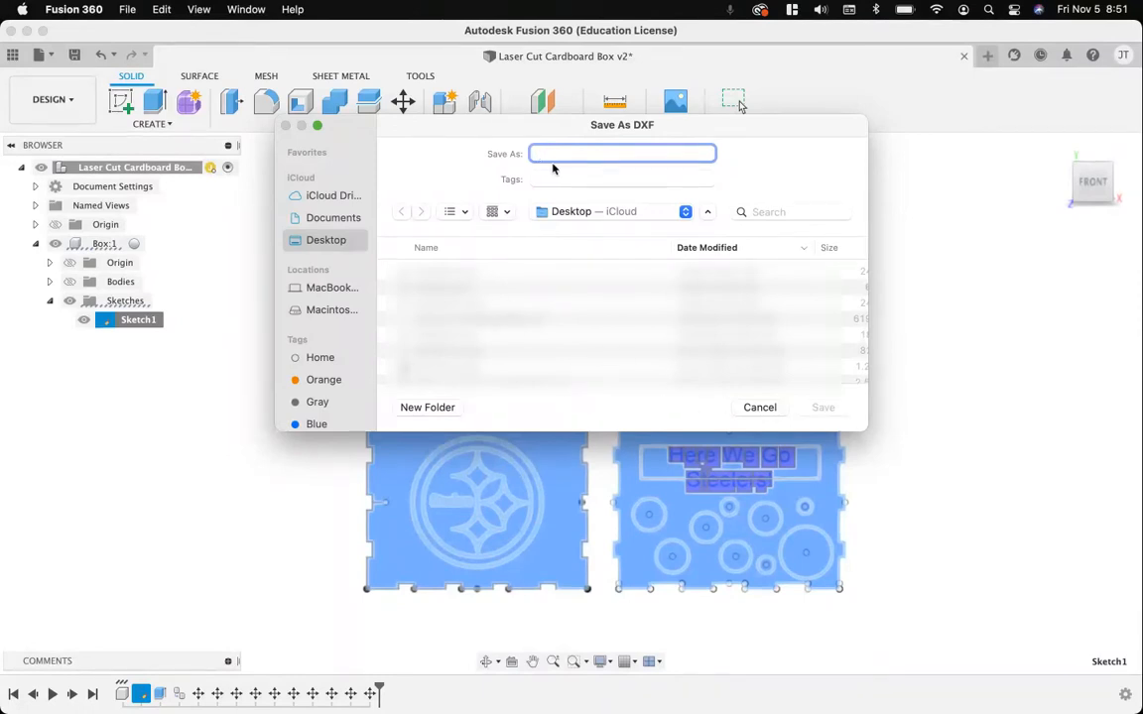
pyautogui.write('Laser')
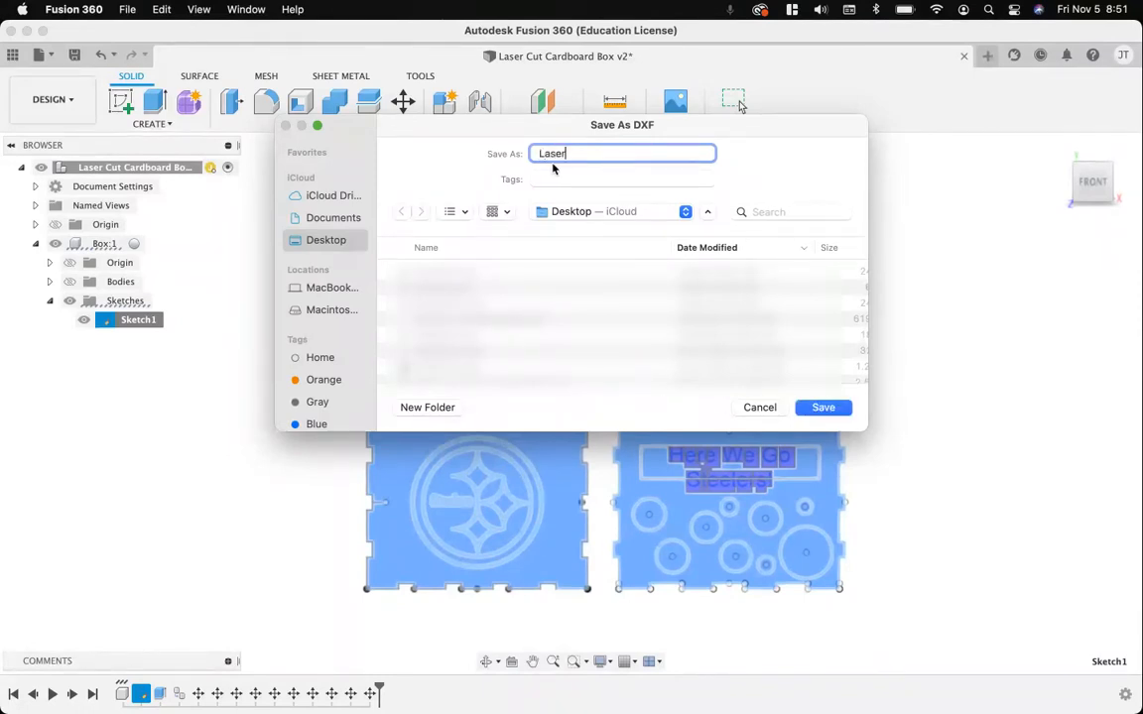
pyautogui.write(' Cut Cardboard Box')
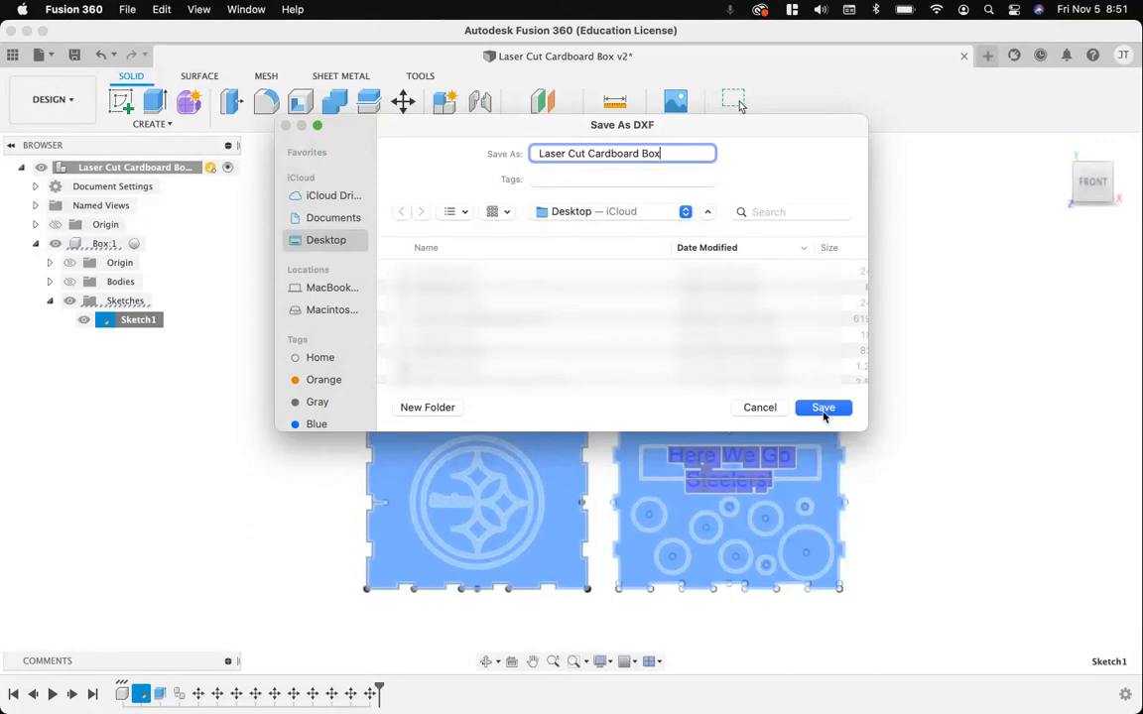
pyautogui.click(824, 411)
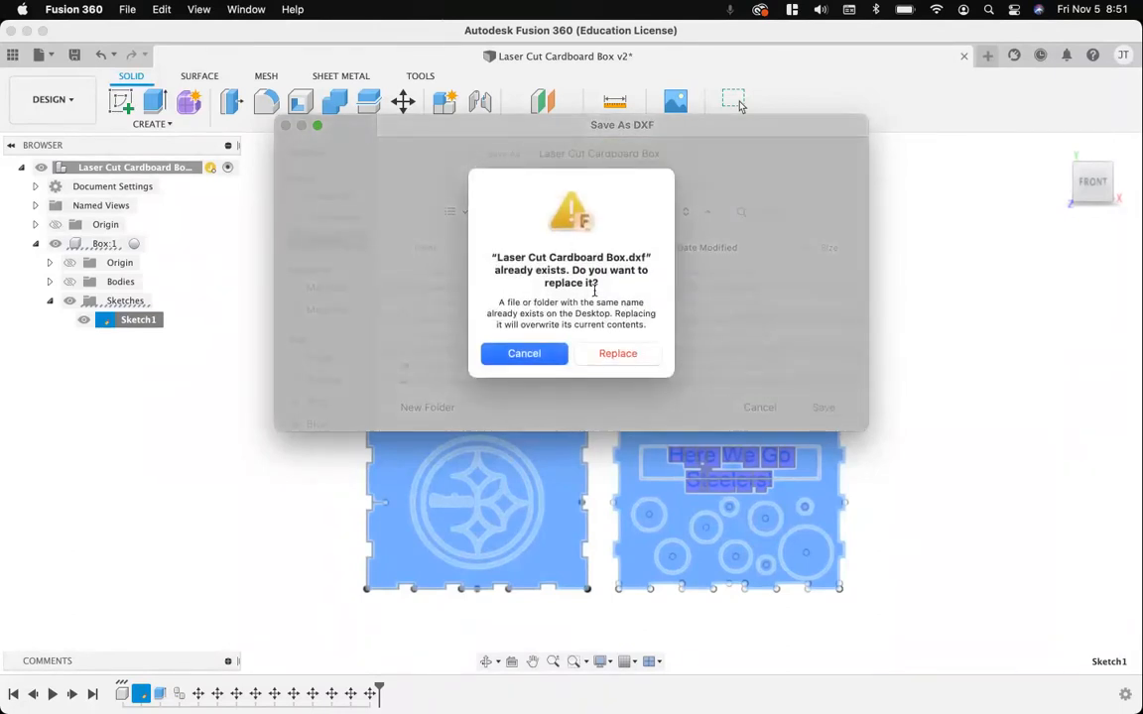
pyautogui.click(612, 356)
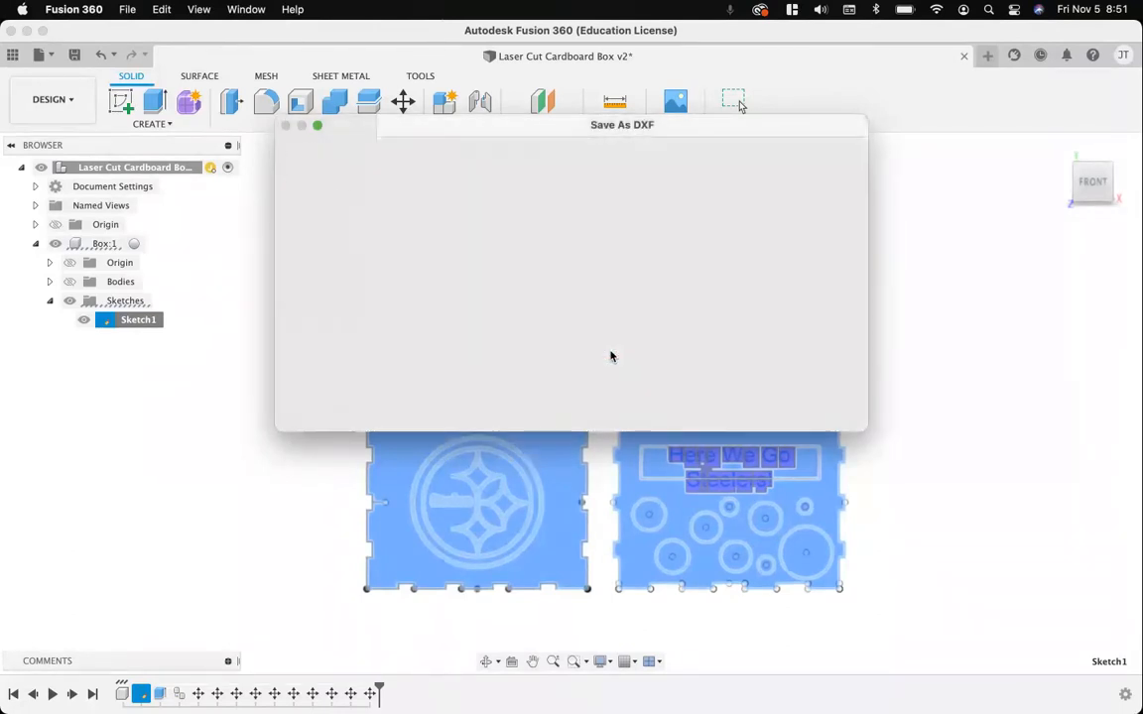
pyautogui.click(901, 478)
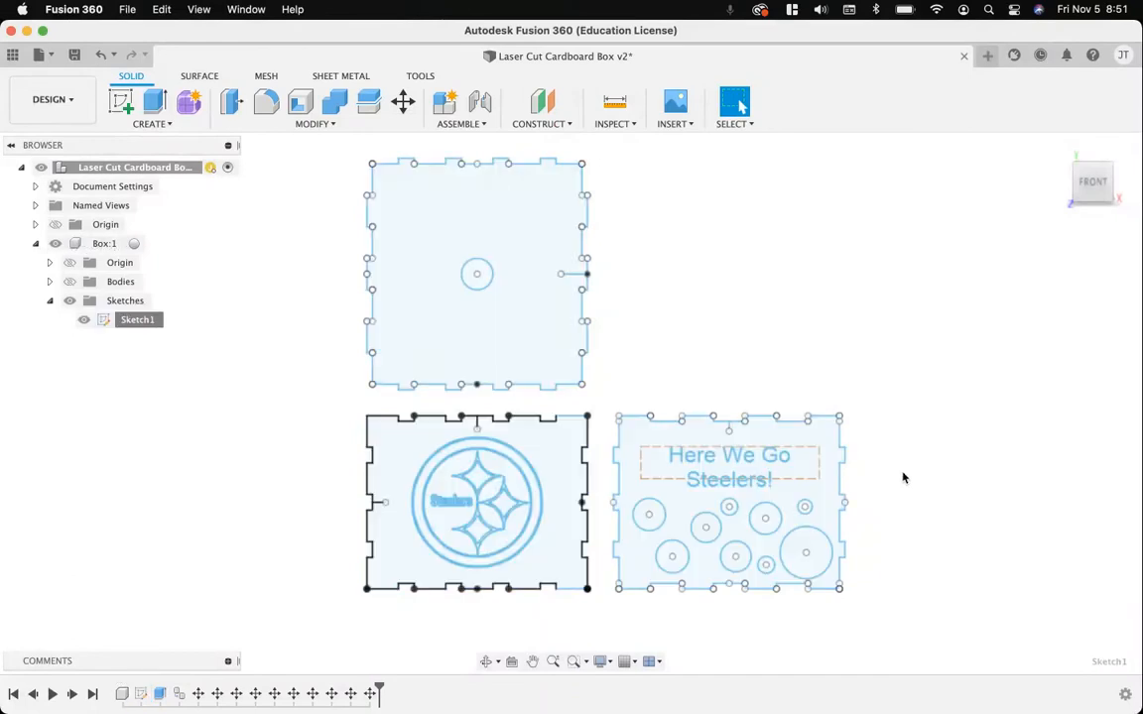